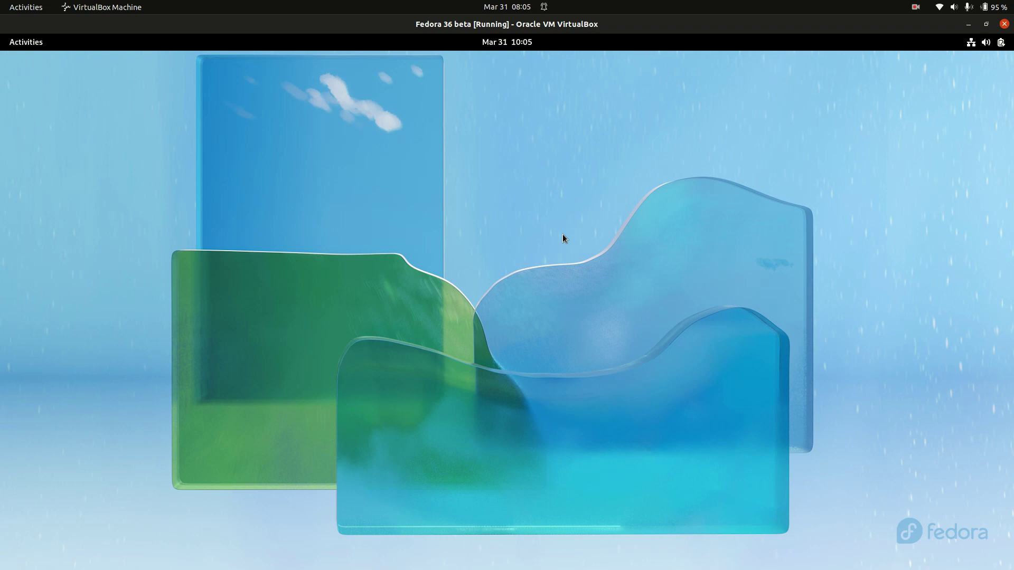
# Bring the neofetch terminal window to the front from the Activities overview
pyautogui.click(36, 42)
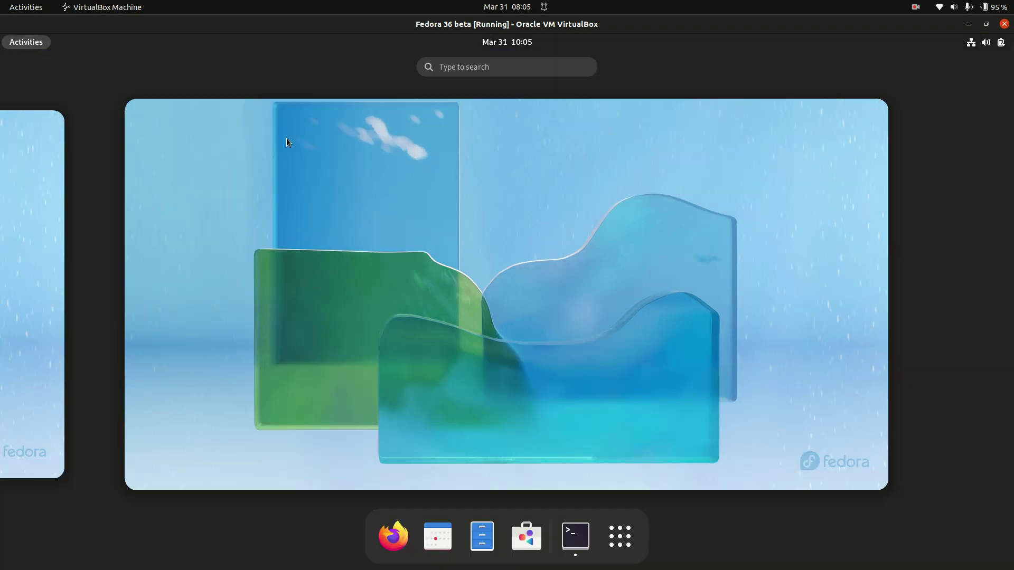
pyautogui.click(62, 219)
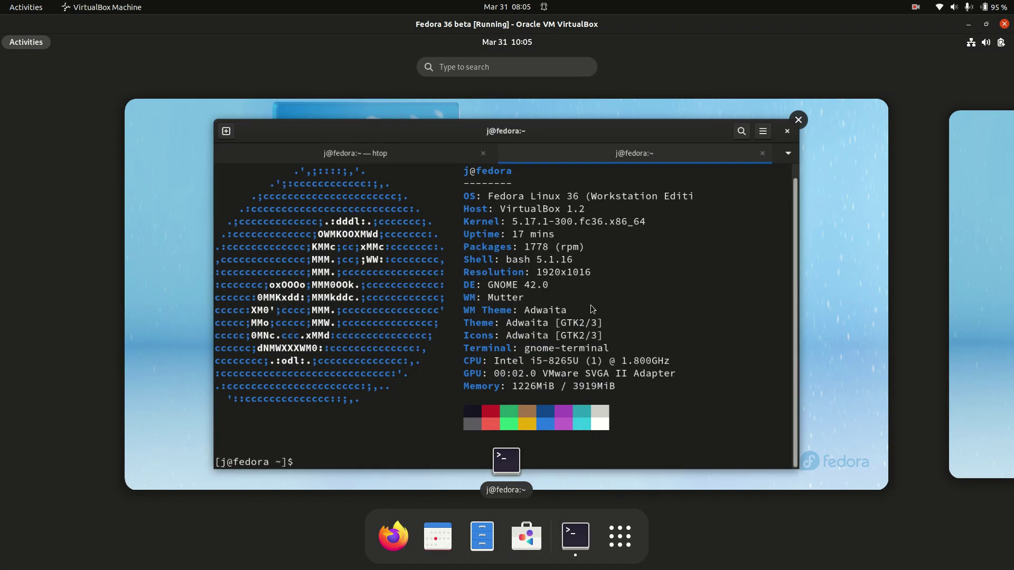
pyautogui.click(713, 230)
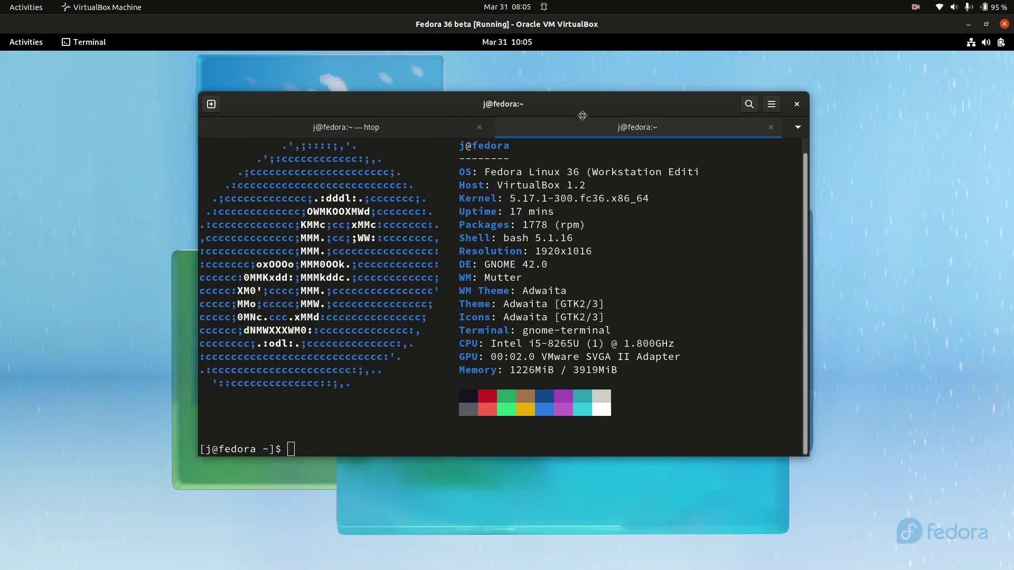
pyautogui.moveTo(547, 189); pyautogui.dragTo(661, 188)
pyautogui.click(603, 178)
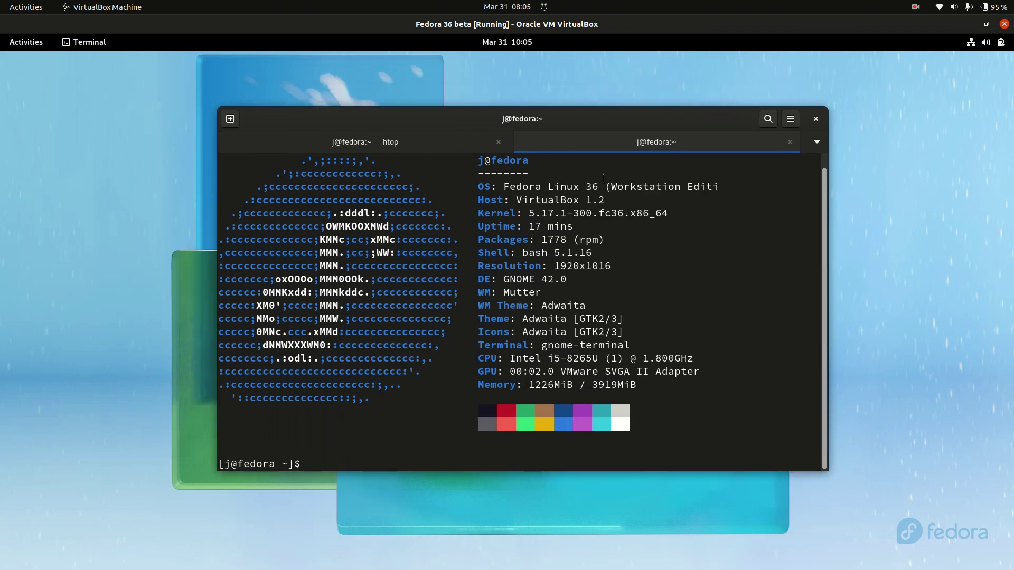
# Move the terminal window down and right, check the desktop menu, and reopen the overview
pyautogui.moveTo(649, 123); pyautogui.dragTo(849, 446)
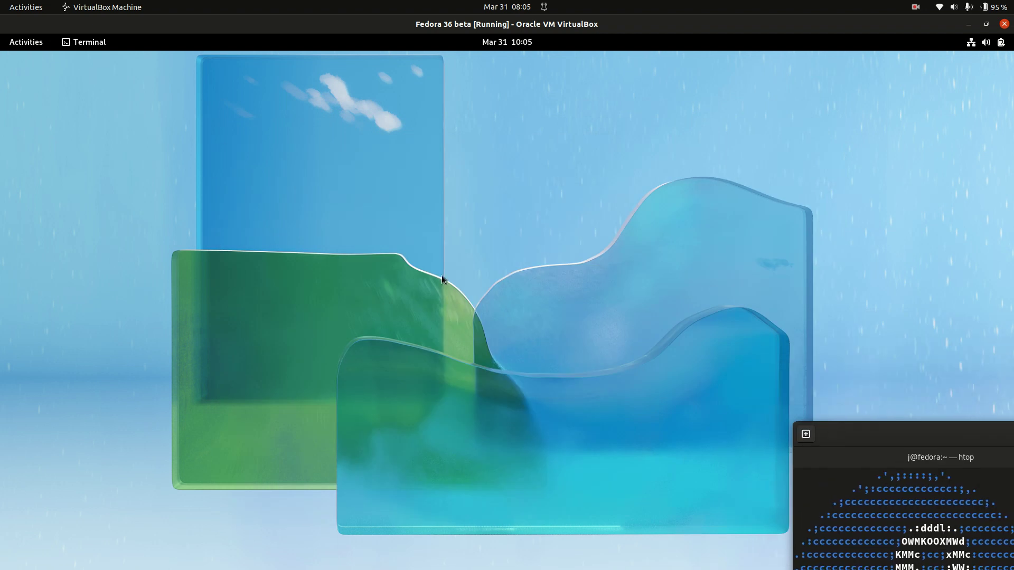
pyautogui.rightClick(454, 251)
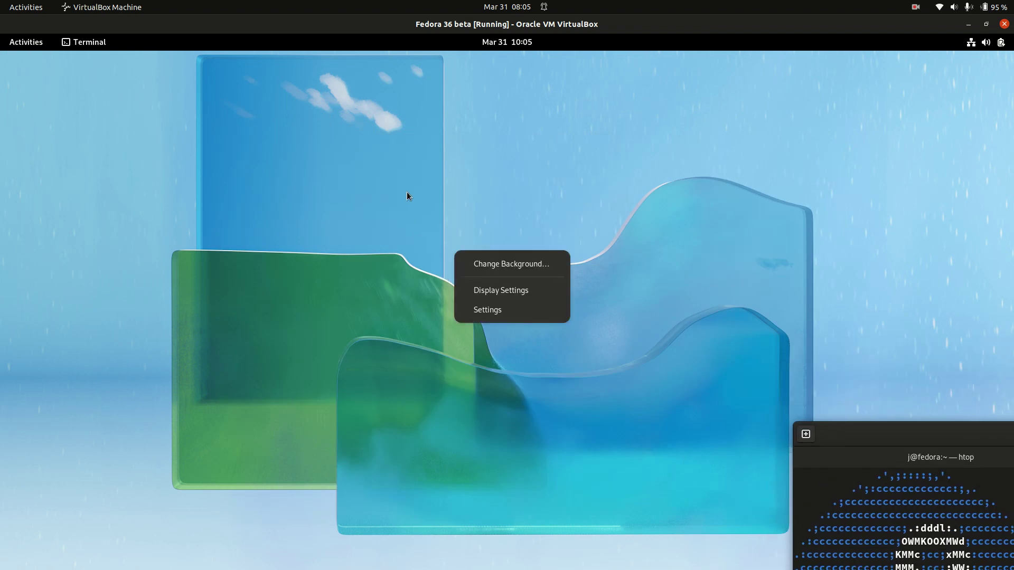
pyautogui.click(33, 43)
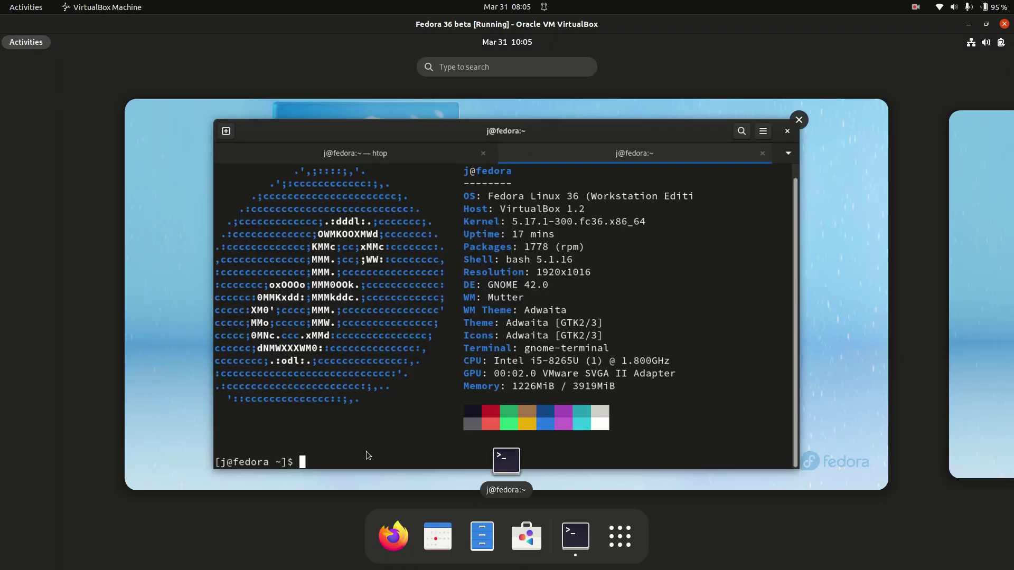
# Toggle the application grid open and back to the terminal window overview
pyautogui.click(621, 534)
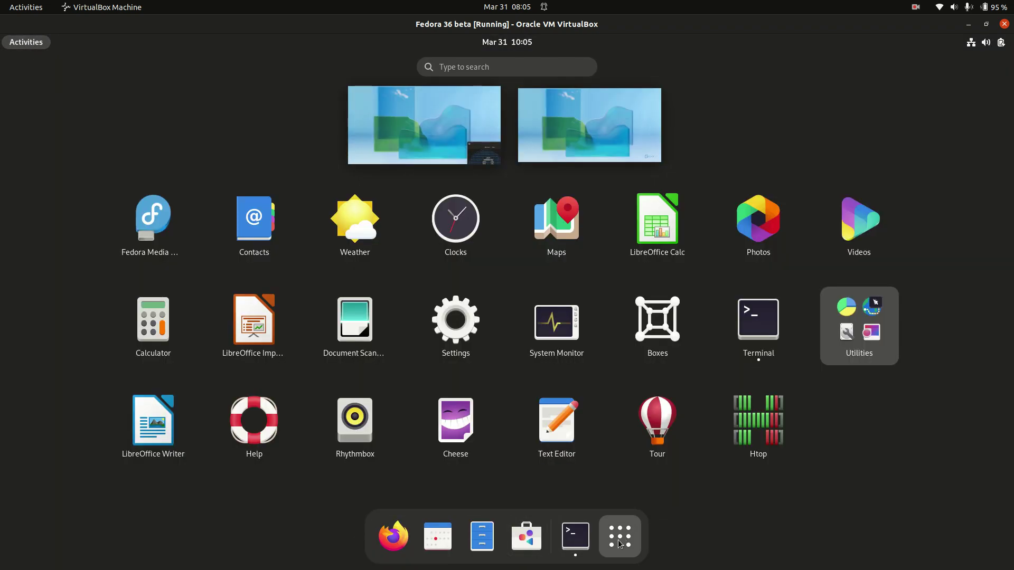
pyautogui.click(620, 537)
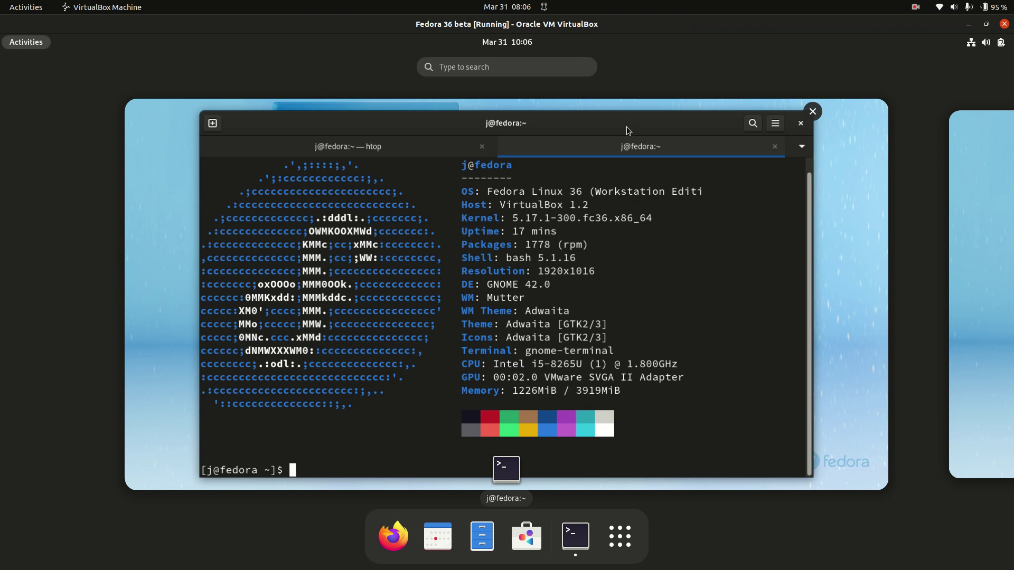
# Reposition the terminal window near the centre of the screen
pyautogui.click(847, 268)
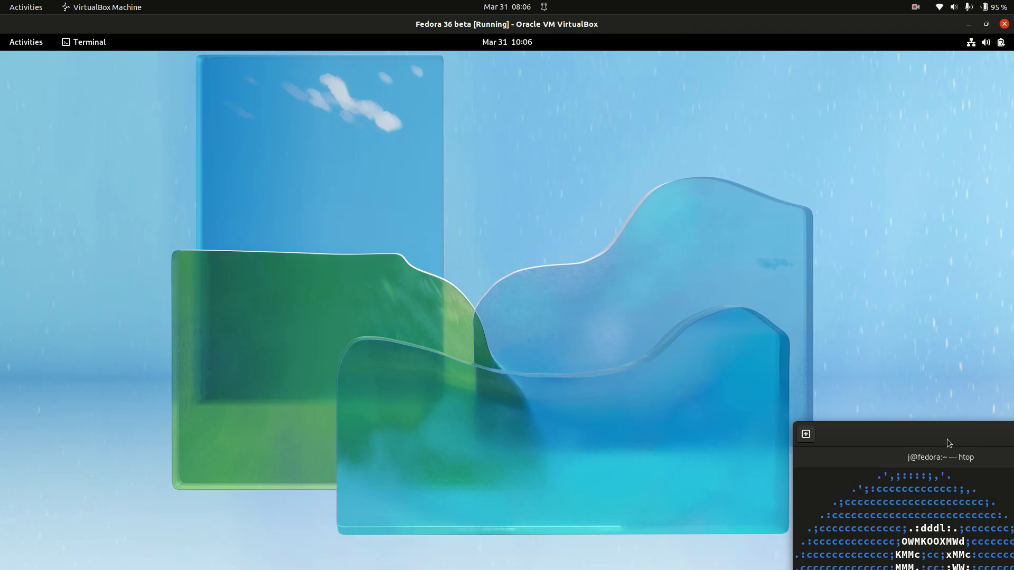
pyautogui.moveTo(946, 439); pyautogui.dragTo(312, 129)
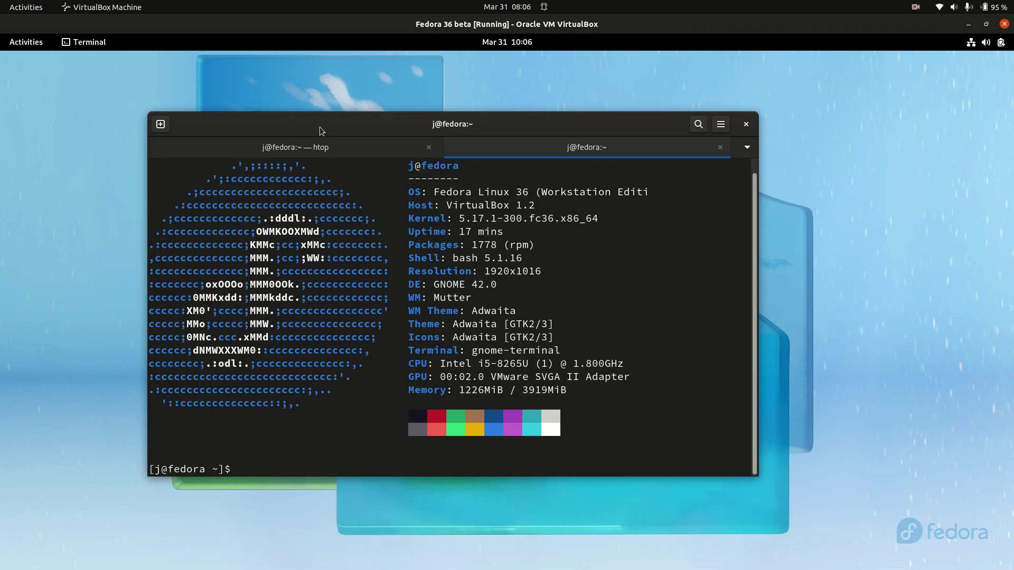
pyautogui.click(29, 42)
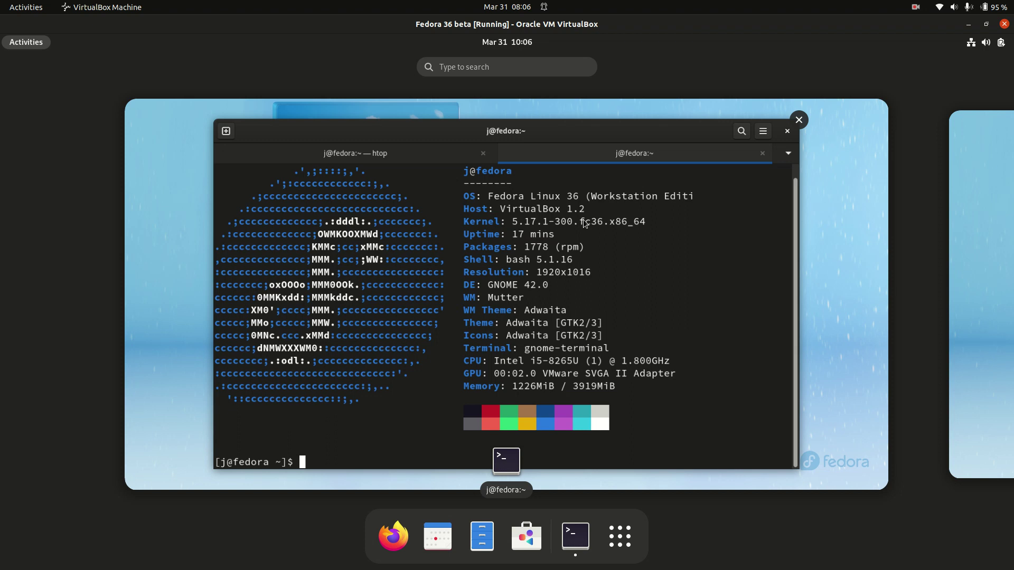
pyautogui.click(573, 131)
pyautogui.moveTo(560, 122); pyautogui.dragTo(613, 138)
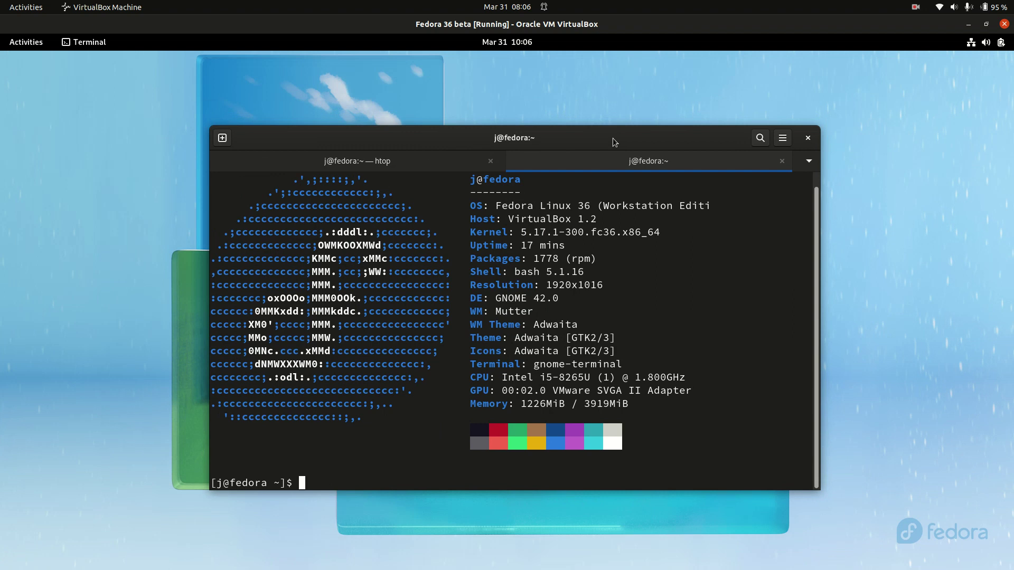
# Highlight kernel version 5.17 in the neofetch output, then flip to the htop tab and back
pyautogui.moveTo(515, 233); pyautogui.dragTo(552, 233)
pyautogui.moveTo(593, 138); pyautogui.dragTo(599, 142)
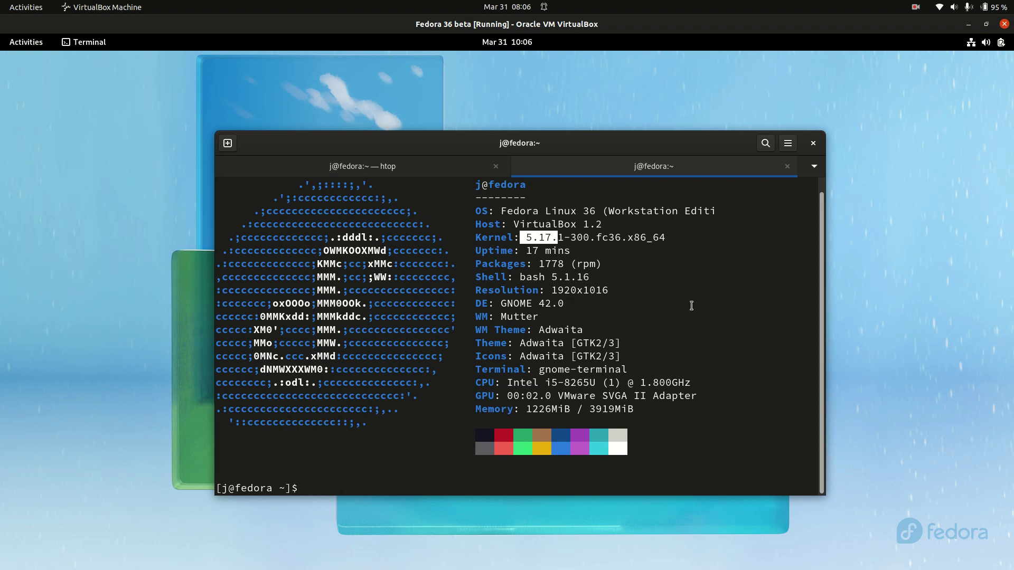
pyautogui.click(362, 174)
pyautogui.click(562, 171)
# Show the application grid and try dragging the Videos app within it
pyautogui.moveTo(2, 35)
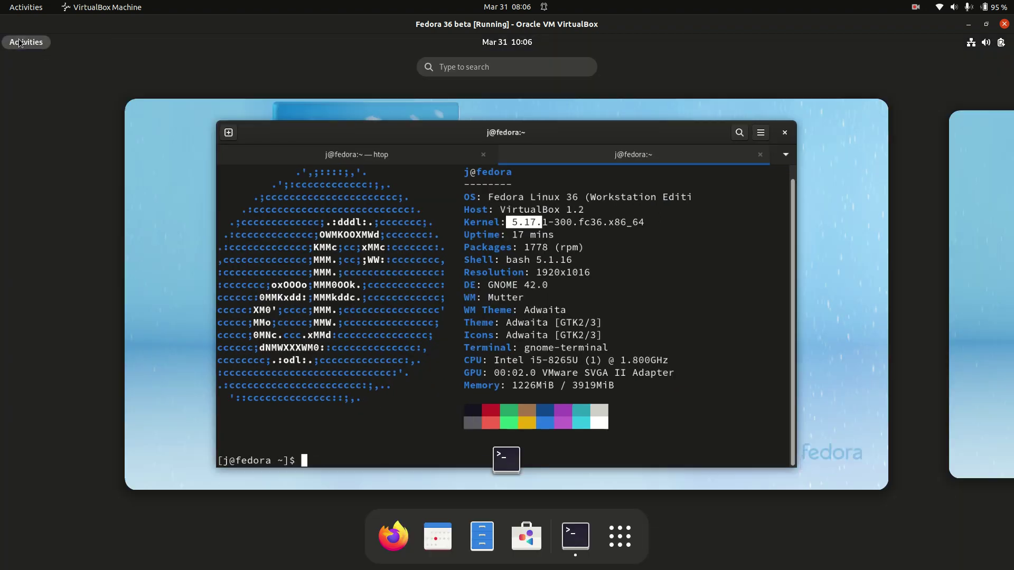
pyautogui.click(617, 540)
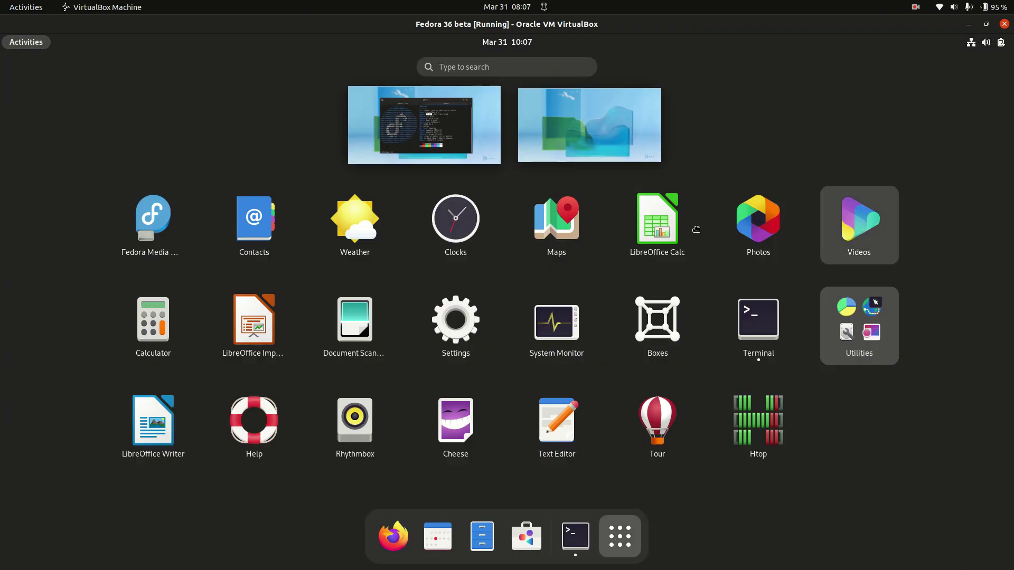
pyautogui.moveTo(860, 219); pyautogui.dragTo(453, 208)
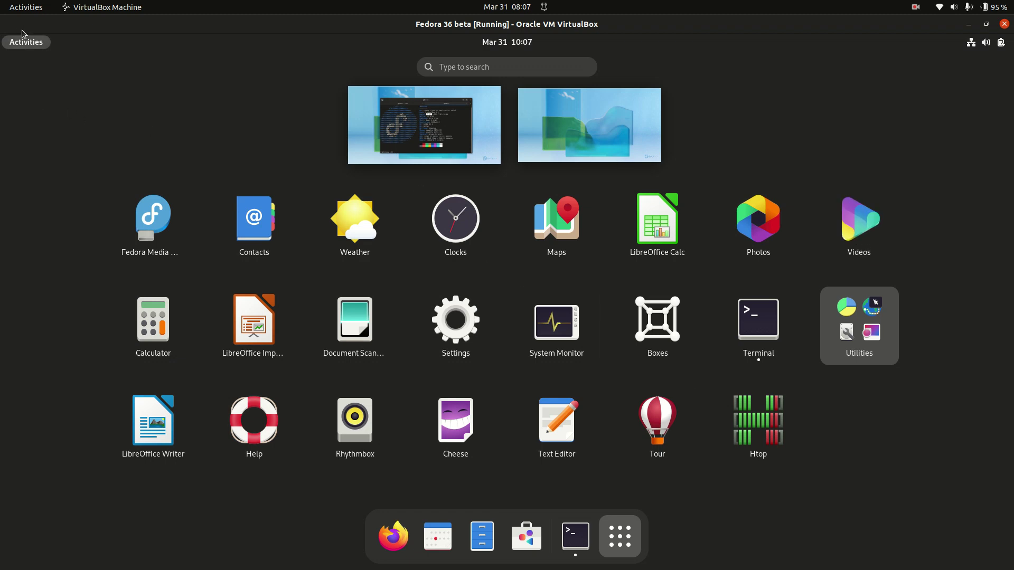
# Launch Files and check its version number in the About Files dialog
pyautogui.click(482, 536)
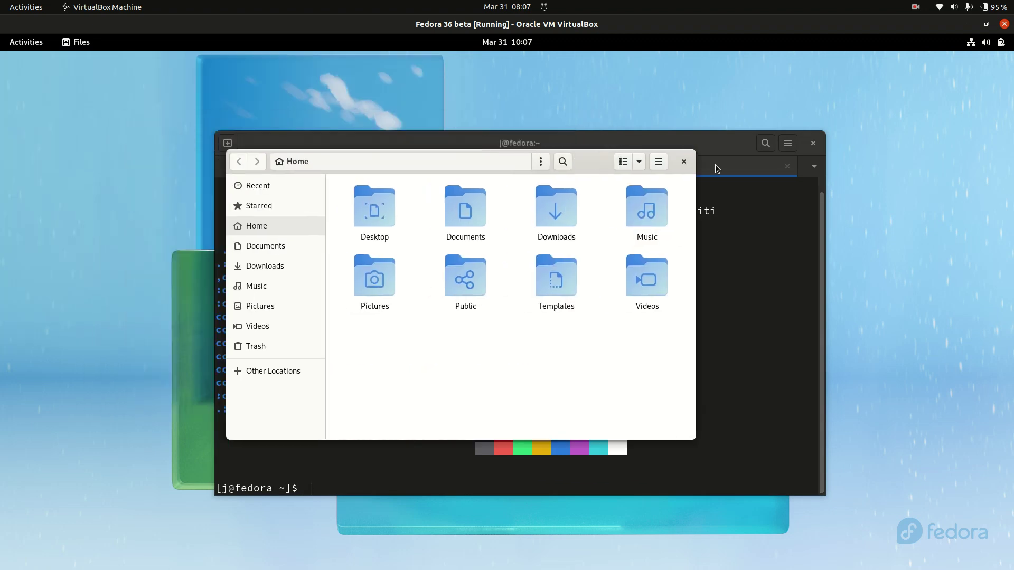
pyautogui.click(659, 161)
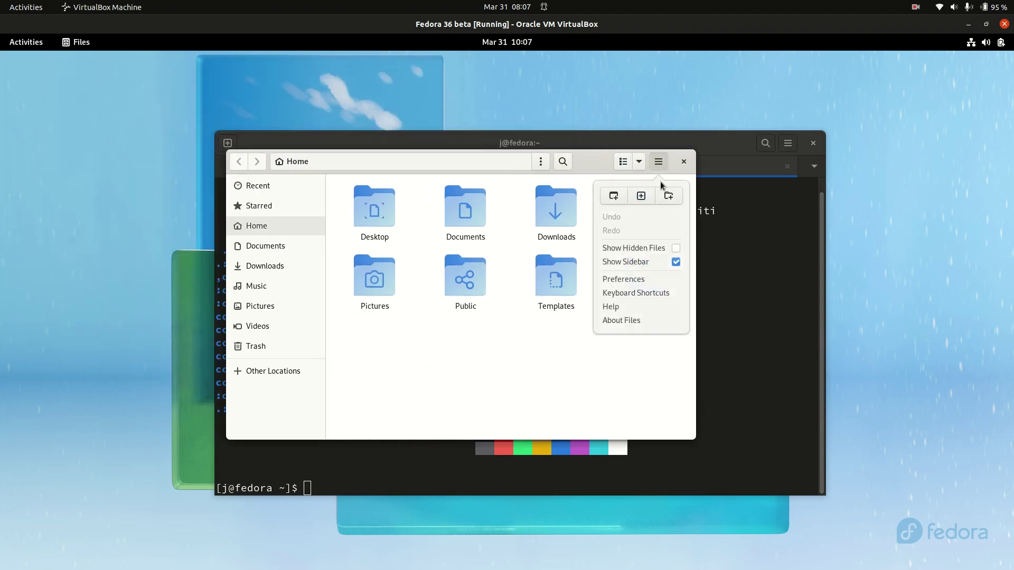
pyautogui.click(622, 326)
pyautogui.moveTo(454, 323); pyautogui.dragTo(460, 323)
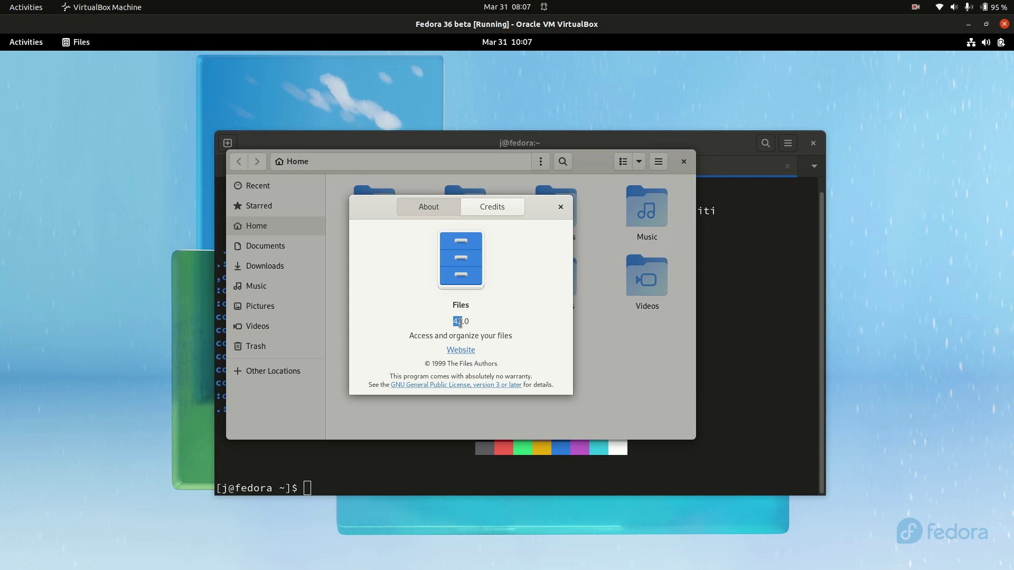
pyautogui.click(560, 207)
# Browse Downloads, Music and Pictures, ending in the Pictures/Screenshots folder
pyautogui.click(262, 265)
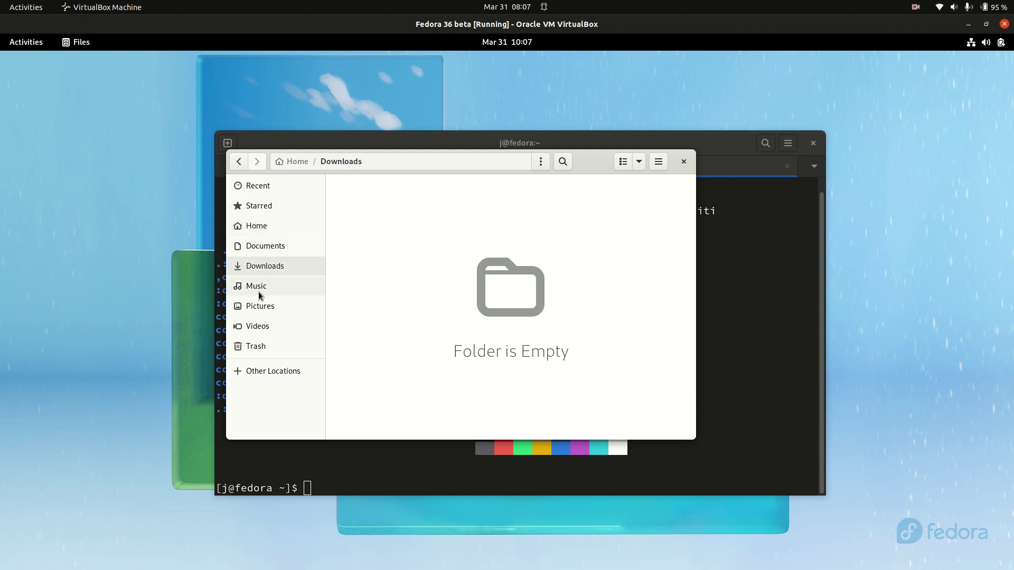
pyautogui.click(260, 294)
pyautogui.moveTo(600, 165); pyautogui.dragTo(616, 192)
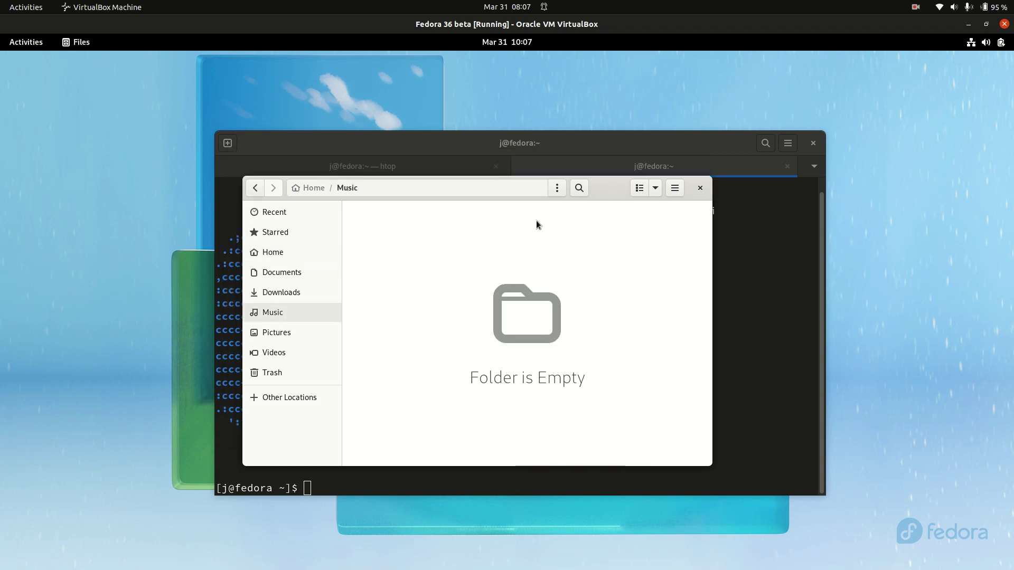
pyautogui.click(288, 334)
pyautogui.doubleClick(404, 227)
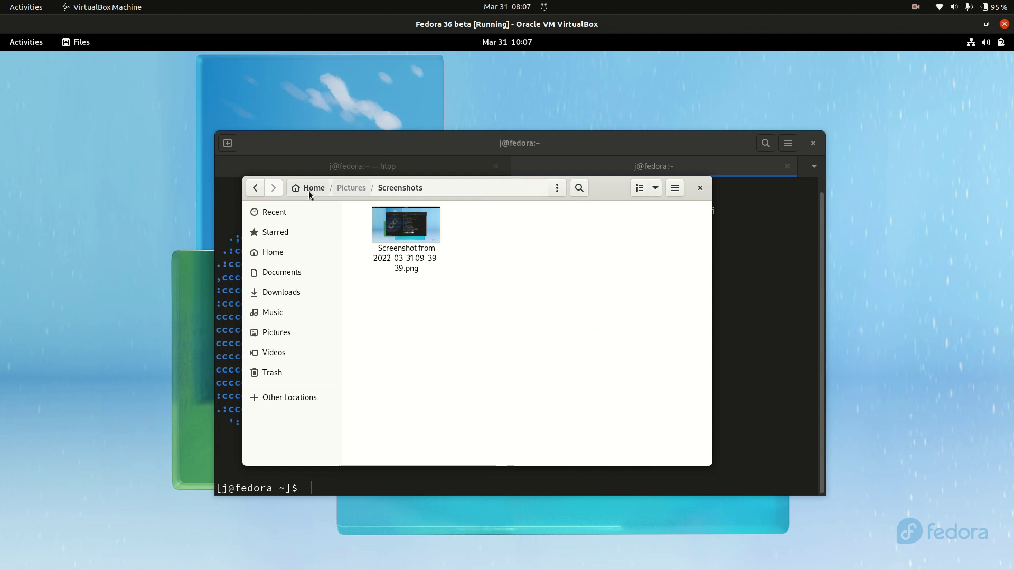
pyautogui.moveTo(613, 190)
pyautogui.mouseDown()
pyautogui.moveTo(591, 189)
pyautogui.moveTo(601, 189)
pyautogui.mouseUp()
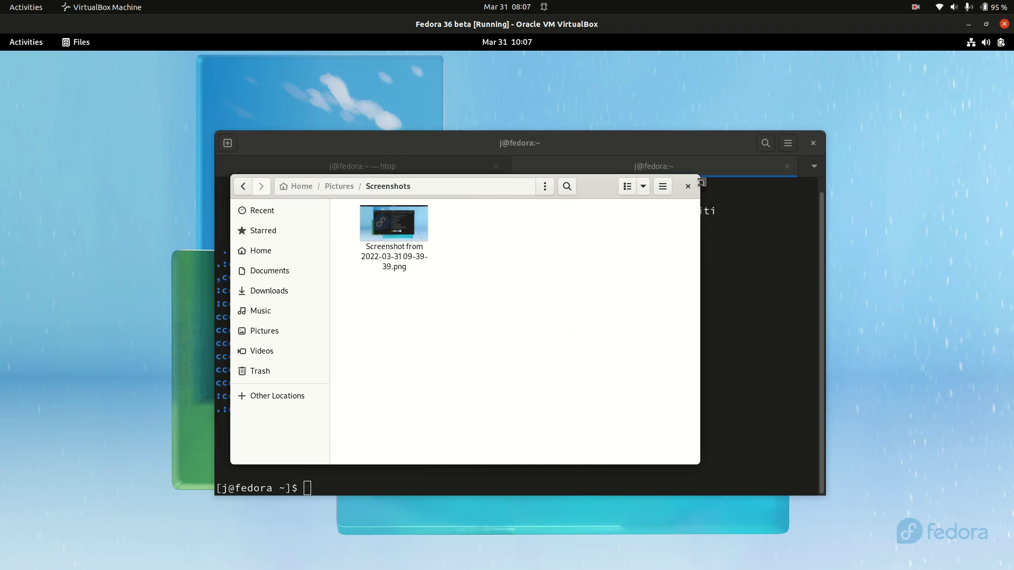
pyautogui.rightClick(525, 244)
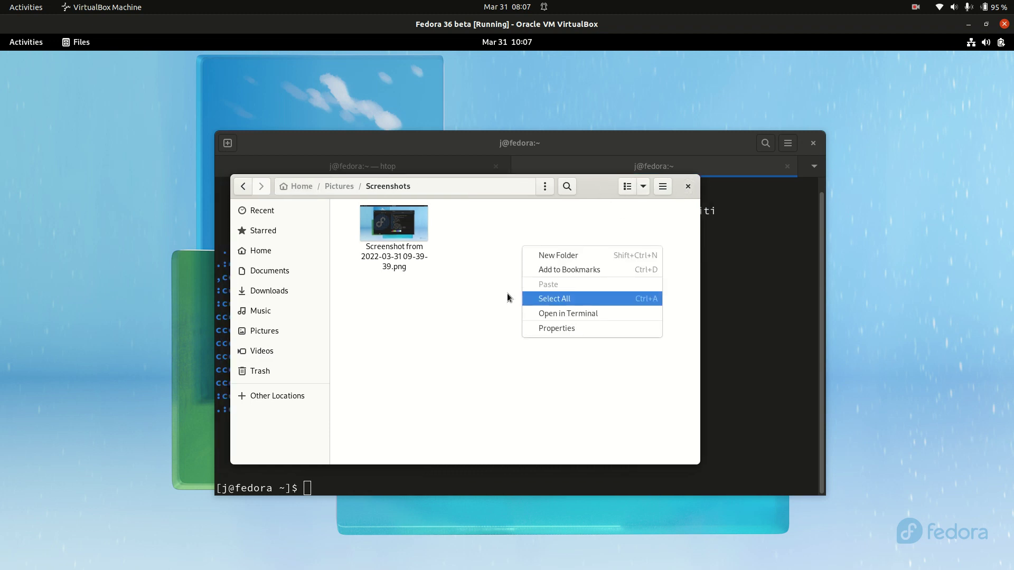
pyautogui.click(449, 338)
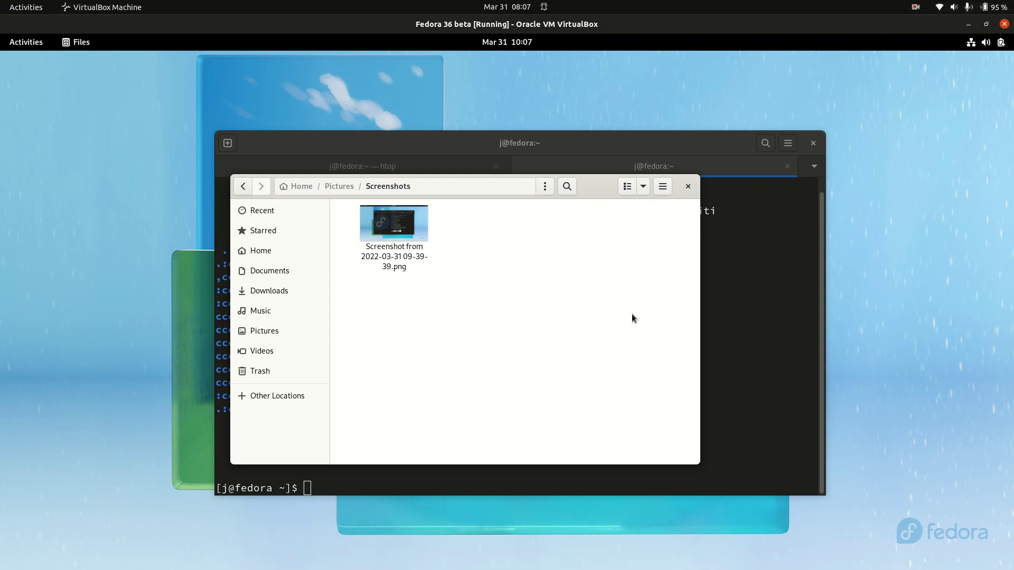
# Close Files and launch Settings from the system status menu
pyautogui.click(688, 185)
pyautogui.moveTo(617, 133); pyautogui.dragTo(576, 127)
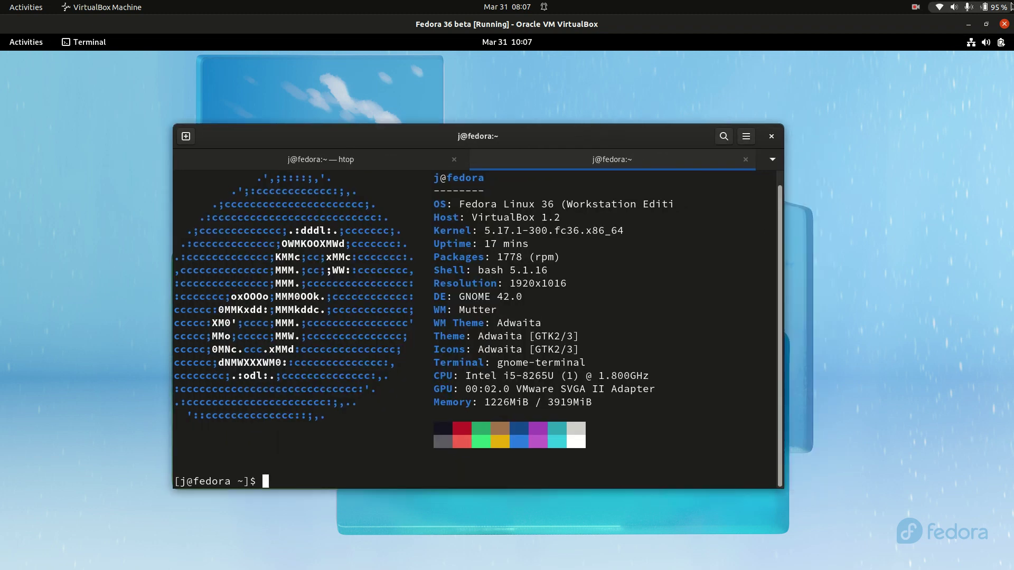
pyautogui.click(997, 45)
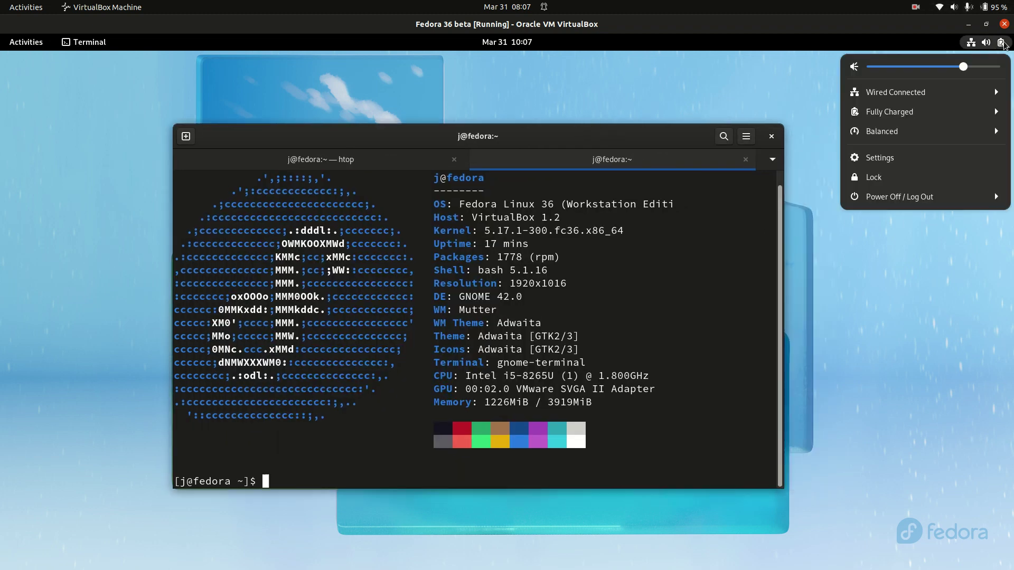
pyautogui.click(874, 157)
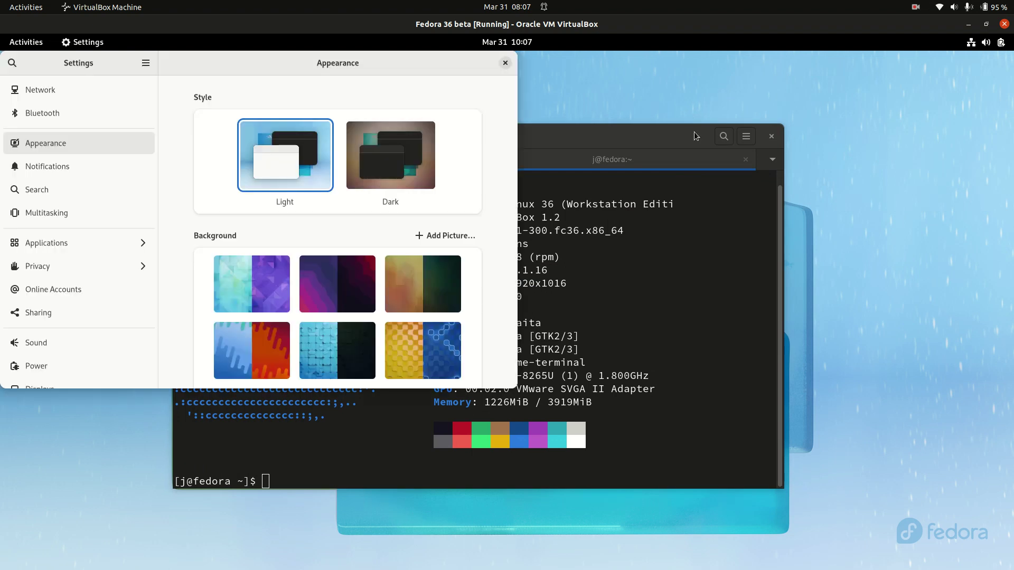
# Bring the Settings window into view and choose the Dark appearance style
pyautogui.moveTo(694, 135); pyautogui.dragTo(687, 528)
pyautogui.moveTo(369, 57); pyautogui.dragTo(543, 138)
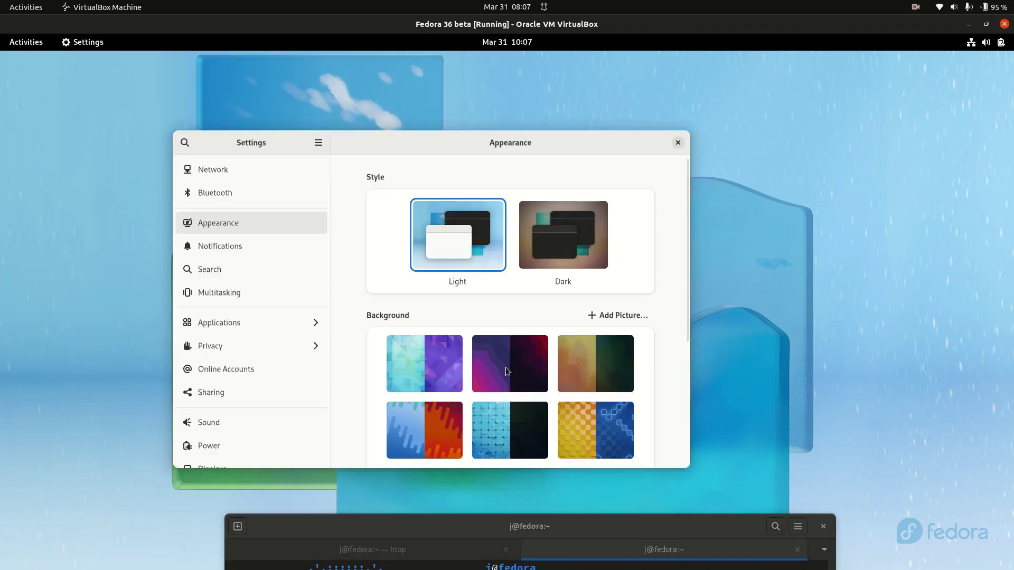
pyautogui.scroll(-5, 506, 371)
pyautogui.scroll(5, 549, 337)
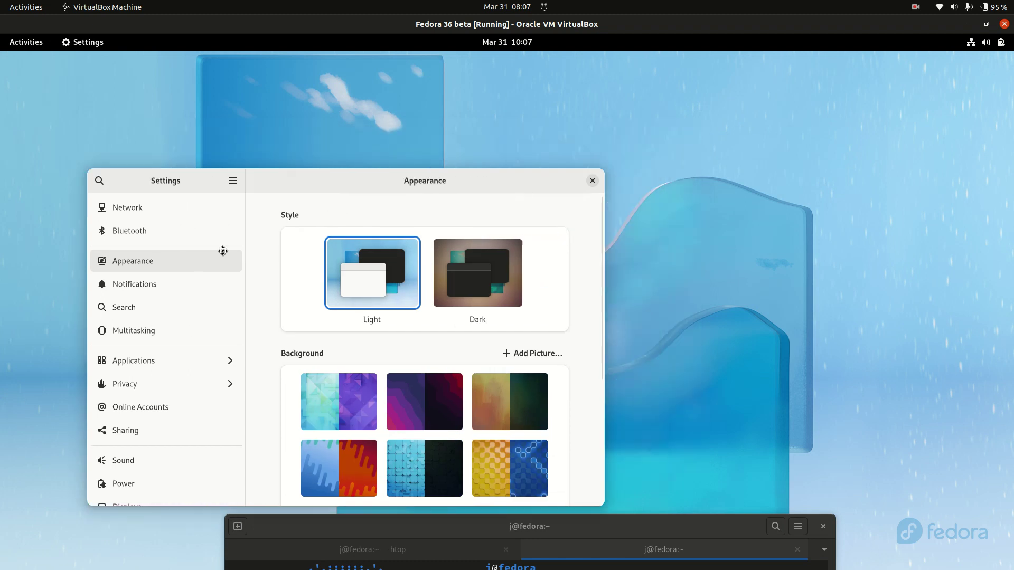
pyautogui.moveTo(539, 139); pyautogui.dragTo(101, 377)
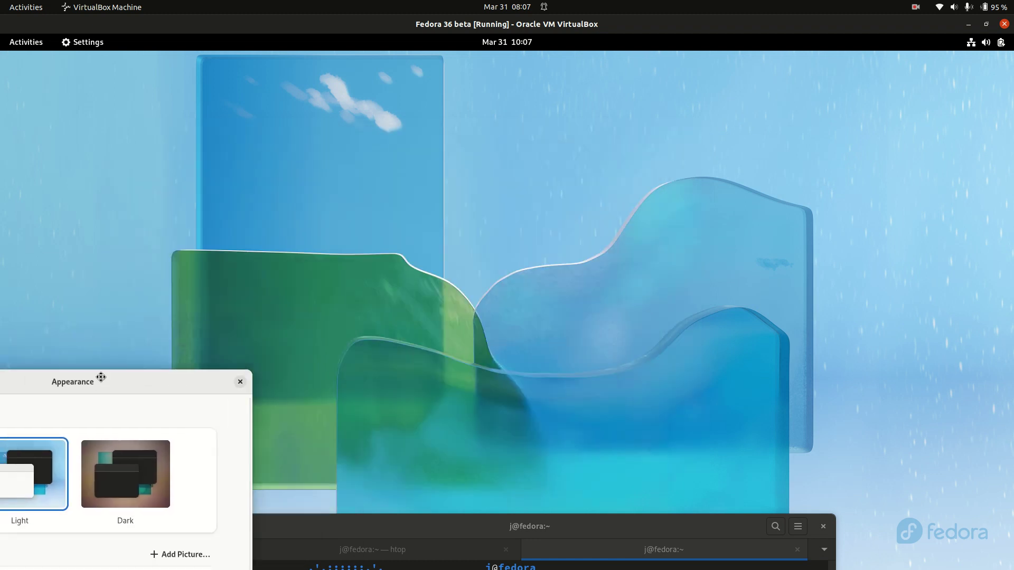
pyautogui.moveTo(101, 377); pyautogui.dragTo(682, 132)
pyautogui.click(636, 216)
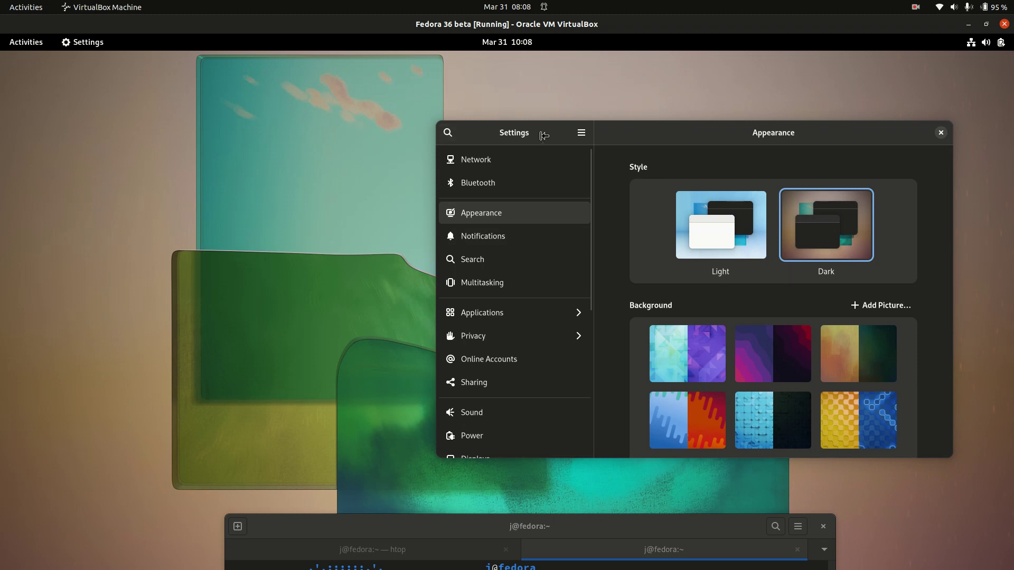
# Open and cancel the Add Picture background picker, then close Settings
pyautogui.scroll(-3, 797, 372)
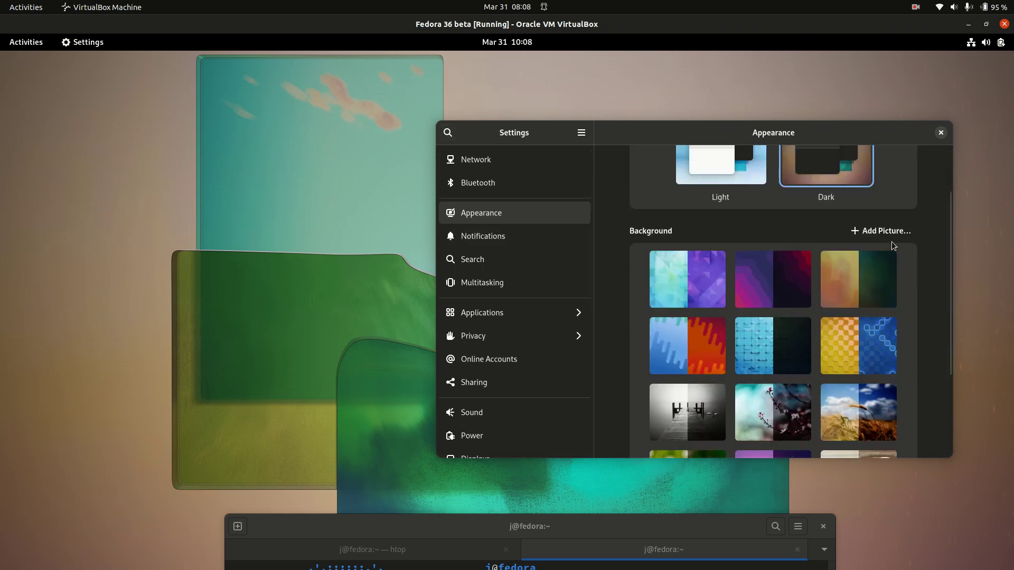
pyautogui.click(892, 237)
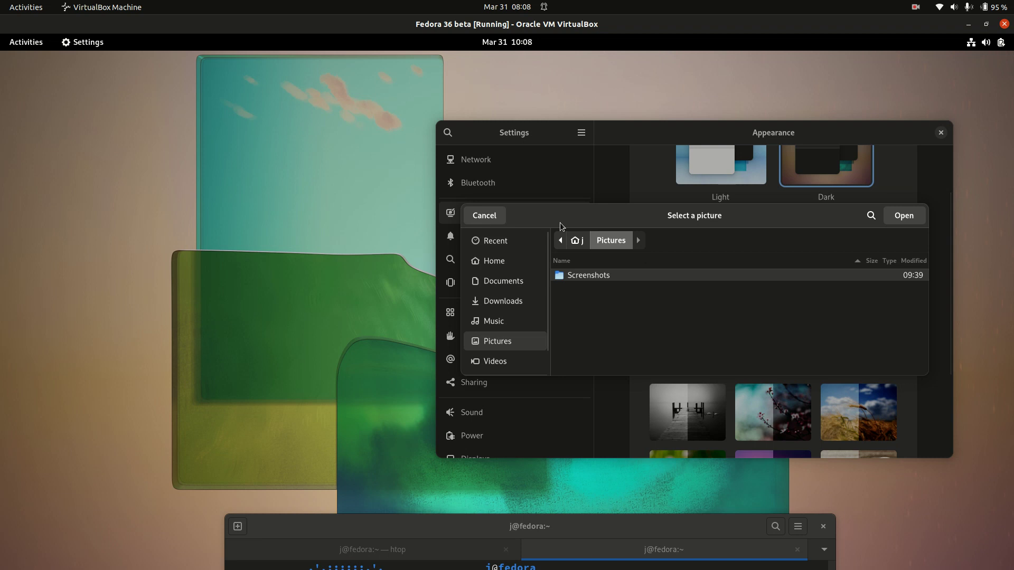
pyautogui.click(479, 220)
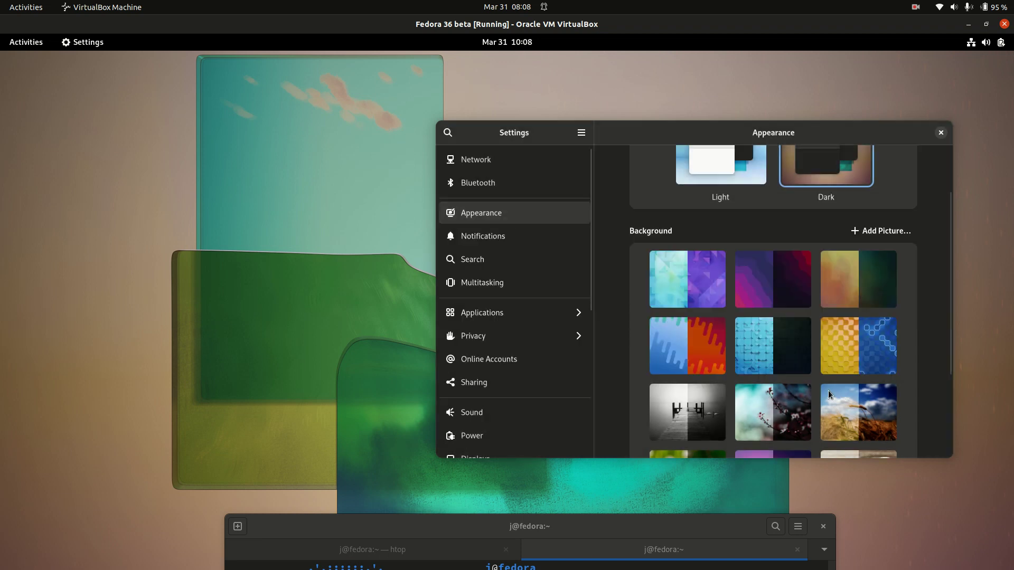
pyautogui.scroll(-5, 828, 391)
pyautogui.scroll(8, 843, 238)
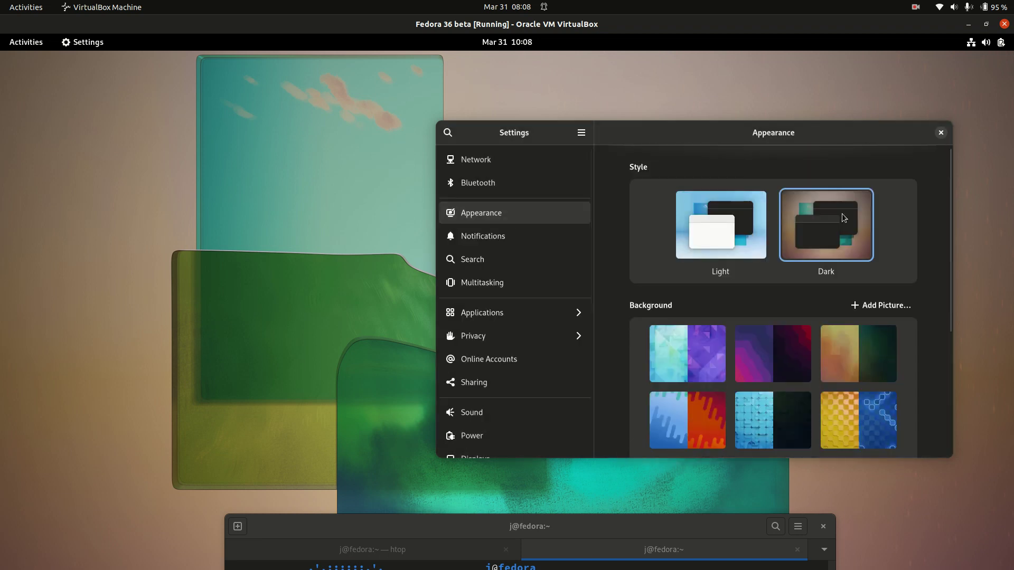
pyautogui.click(940, 132)
# Run 'sudo dnf install htop' in a new terminal tab with an enlarged font
pyautogui.moveTo(555, 535); pyautogui.dragTo(538, 164)
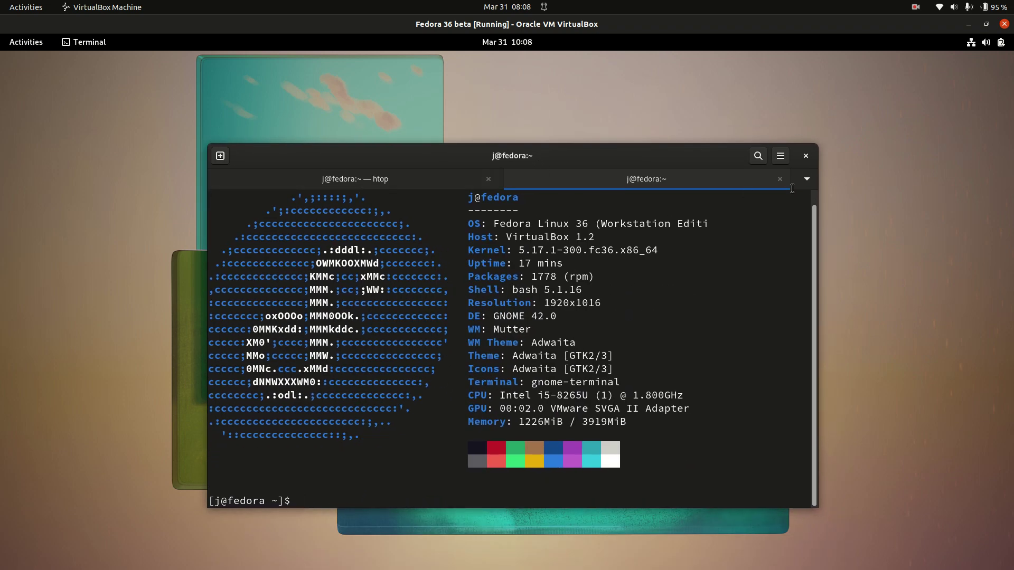
pyautogui.click(220, 156)
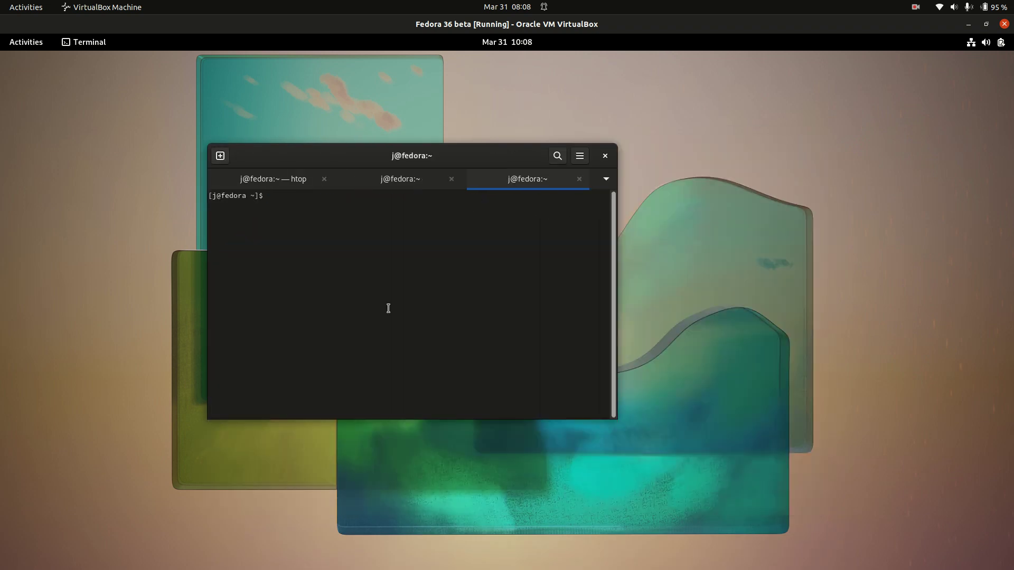
pyautogui.hotkey('ctrl', '+')
pyautogui.hotkey('ctrl', '+')
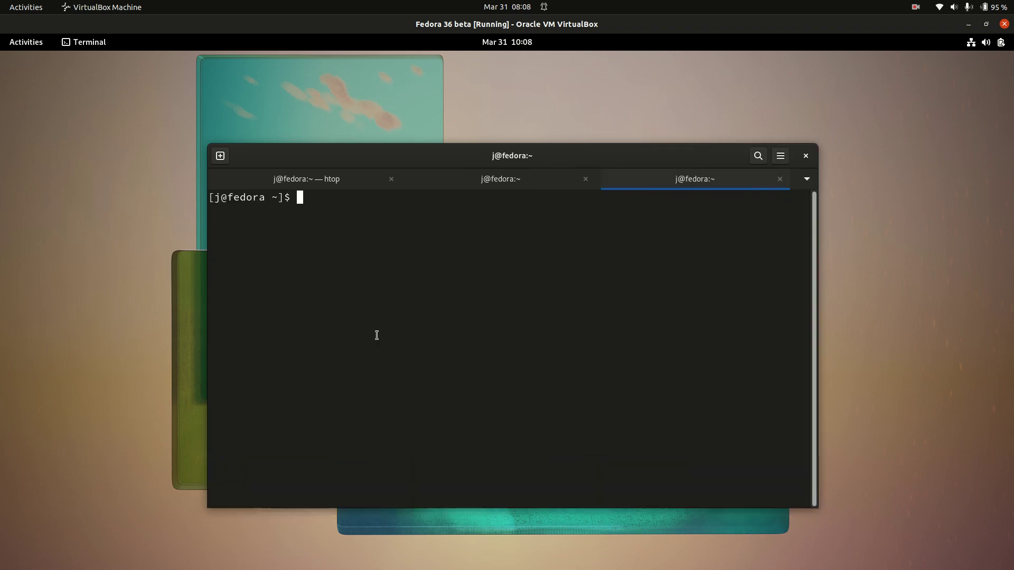
pyautogui.write('sudo ')
pyautogui.write('fnd')
pyautogui.press('BackSpace')
pyautogui.press('BackSpace')
pyautogui.press('BackSpace')
pyautogui.write('dnf install htop')
pyautogui.press('Return')
pyautogui.press('Return')
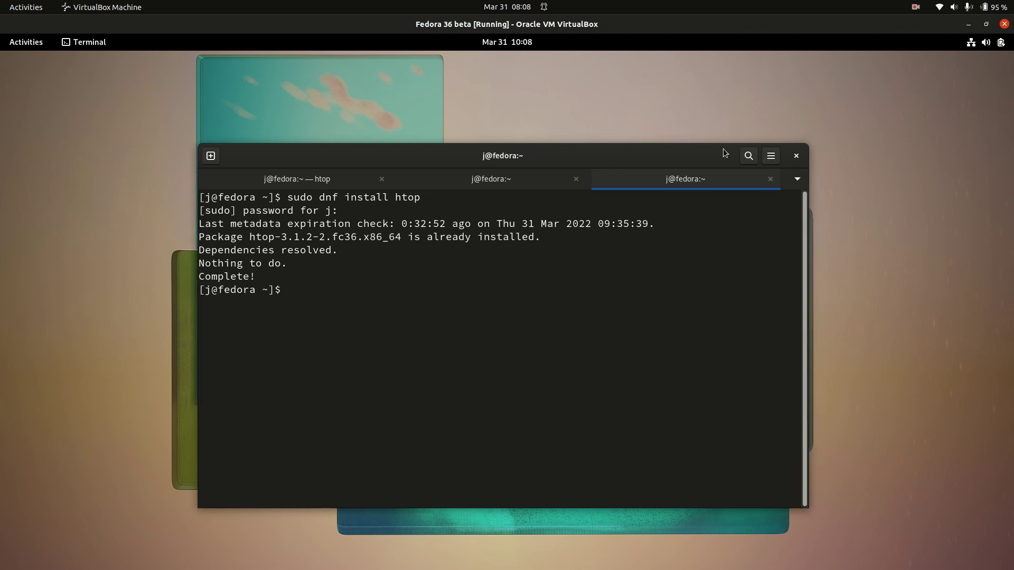
# Capture a Window-mode screenshot of the terminal after trying the Screen and Selection modes
pyautogui.moveTo(677, 159); pyautogui.dragTo(710, 492)
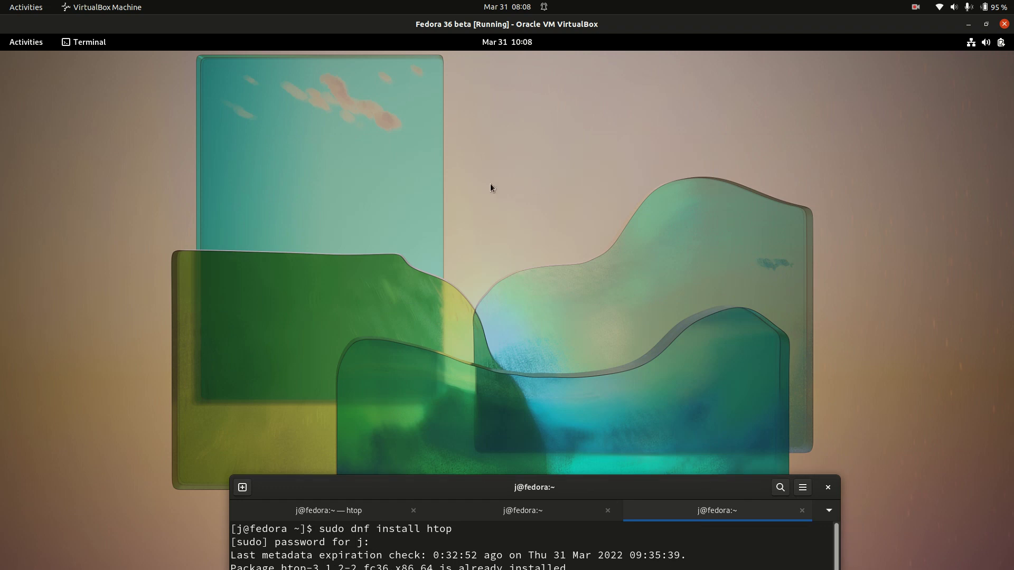
pyautogui.press('Print')
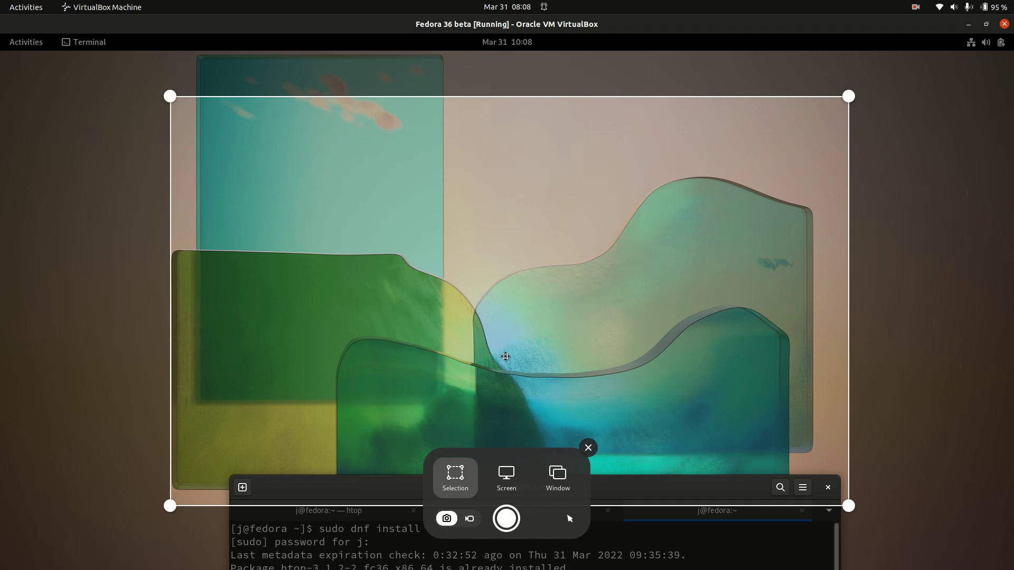
pyautogui.click(509, 481)
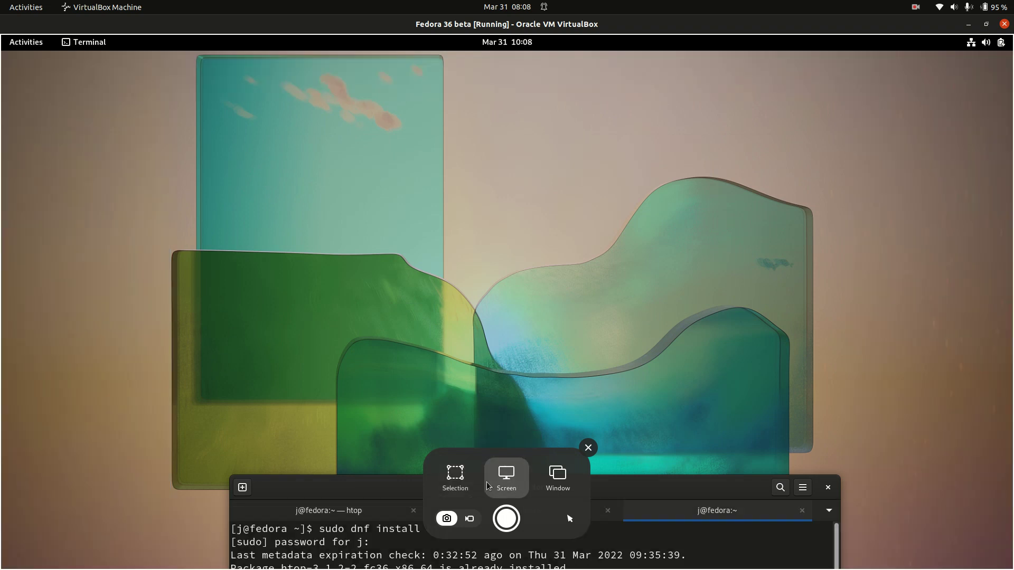
pyautogui.click(557, 475)
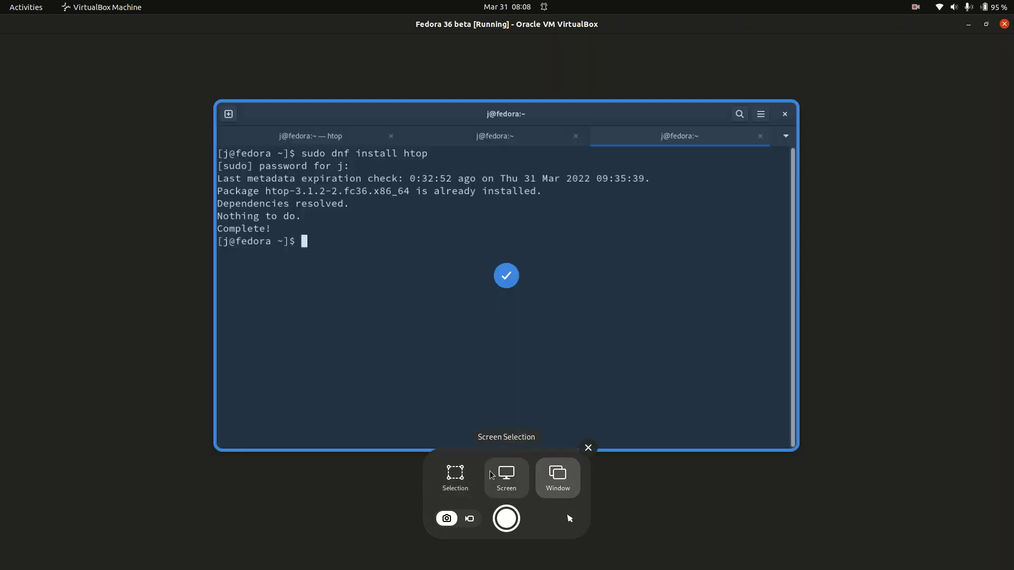
pyautogui.click(451, 483)
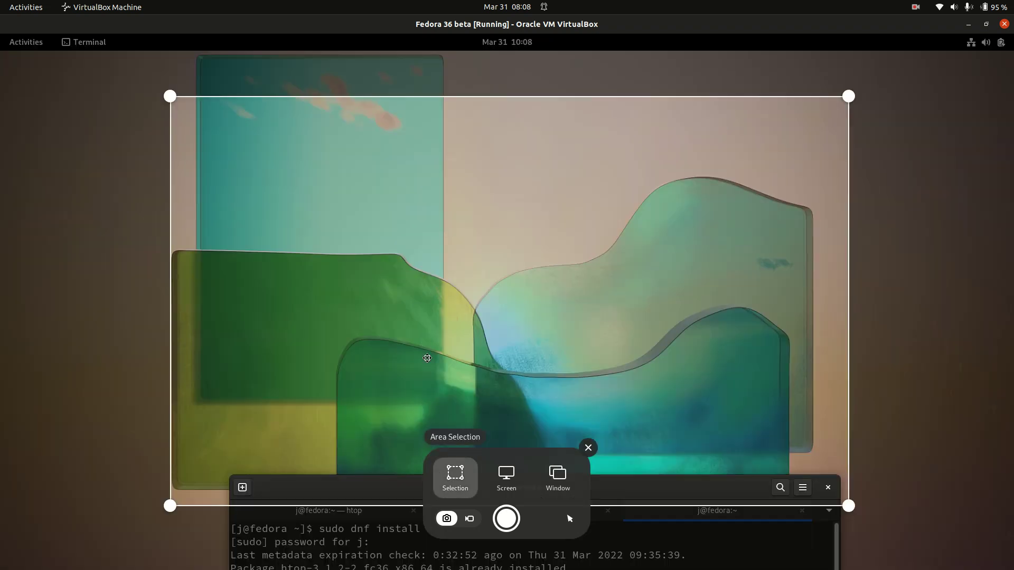
pyautogui.click(555, 478)
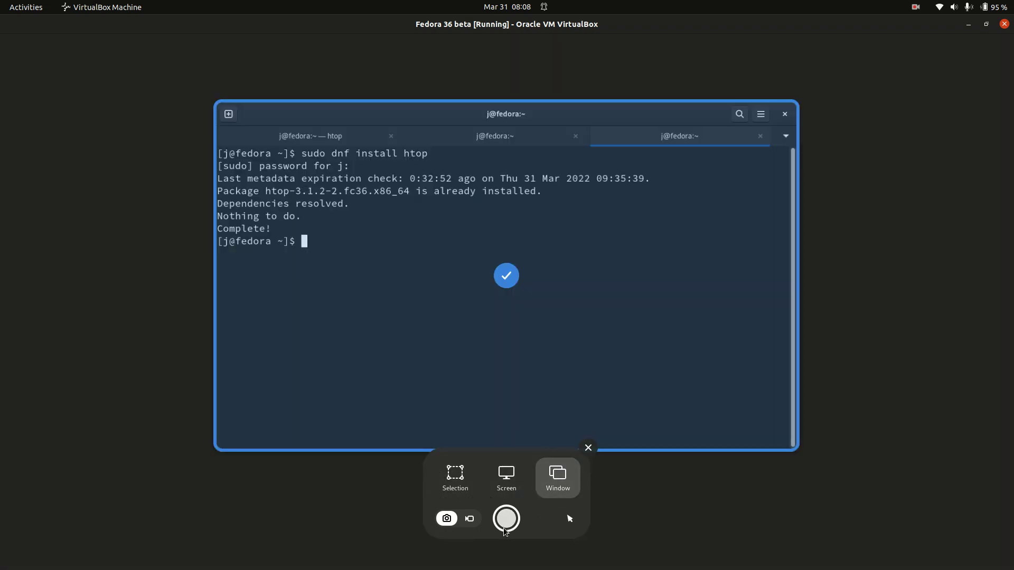
pyautogui.click(507, 520)
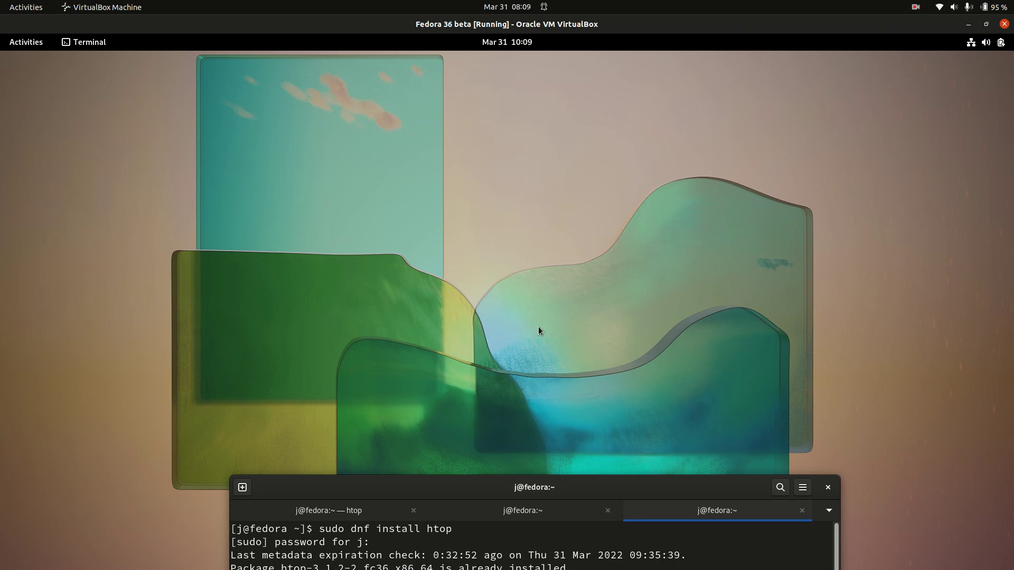
# Reopen the screenshot tool, toggle between screencast and screenshot, and exit with Esc
pyautogui.press('Print')
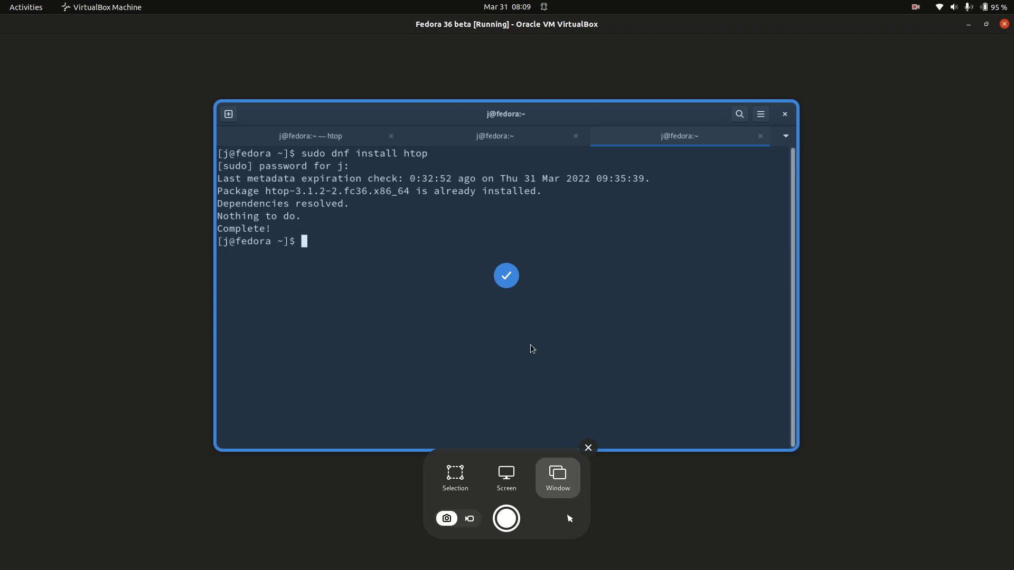
pyautogui.click(470, 519)
pyautogui.click(447, 519)
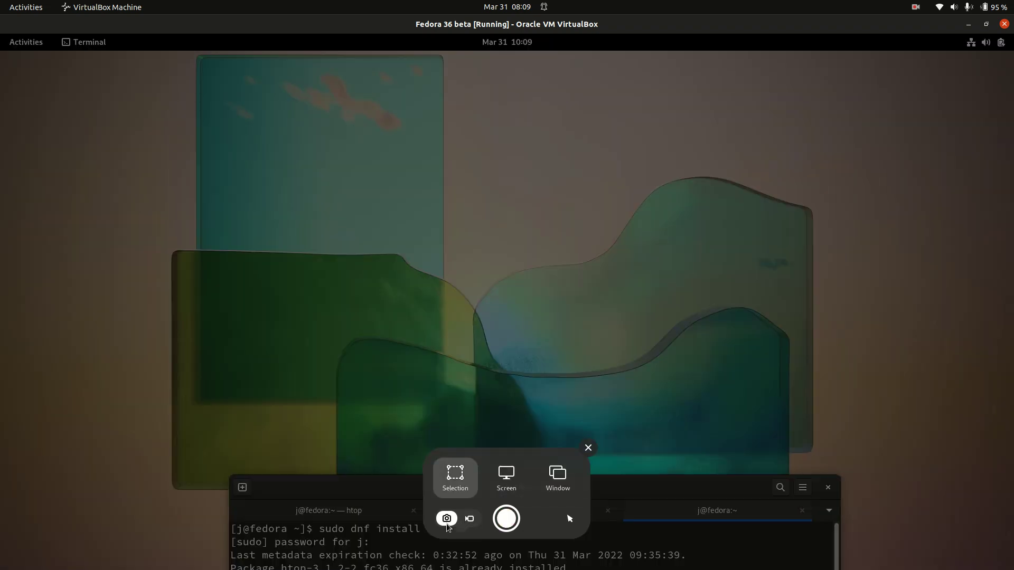
pyautogui.click(446, 520)
pyautogui.click(445, 520)
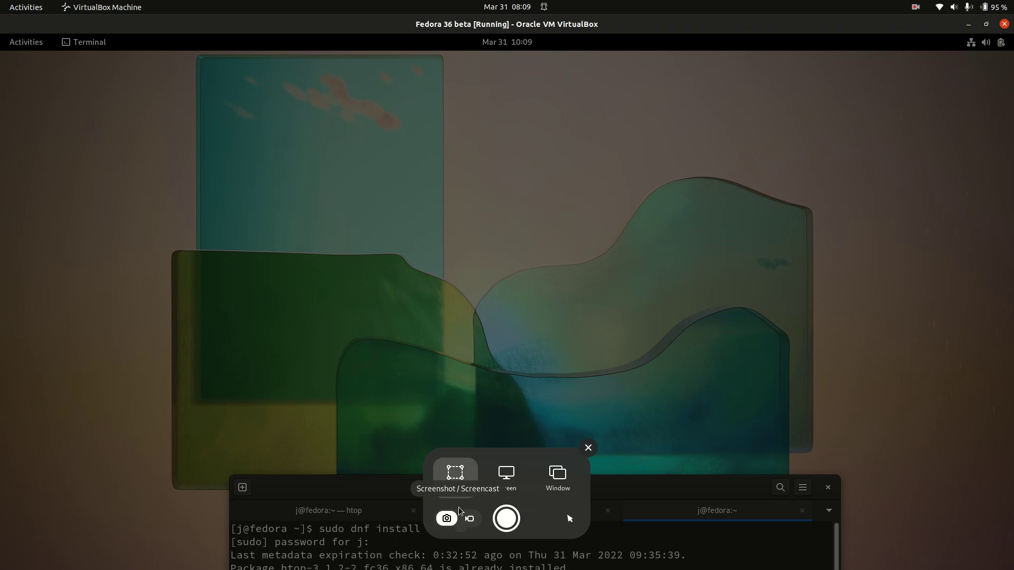
pyautogui.press('Escape')
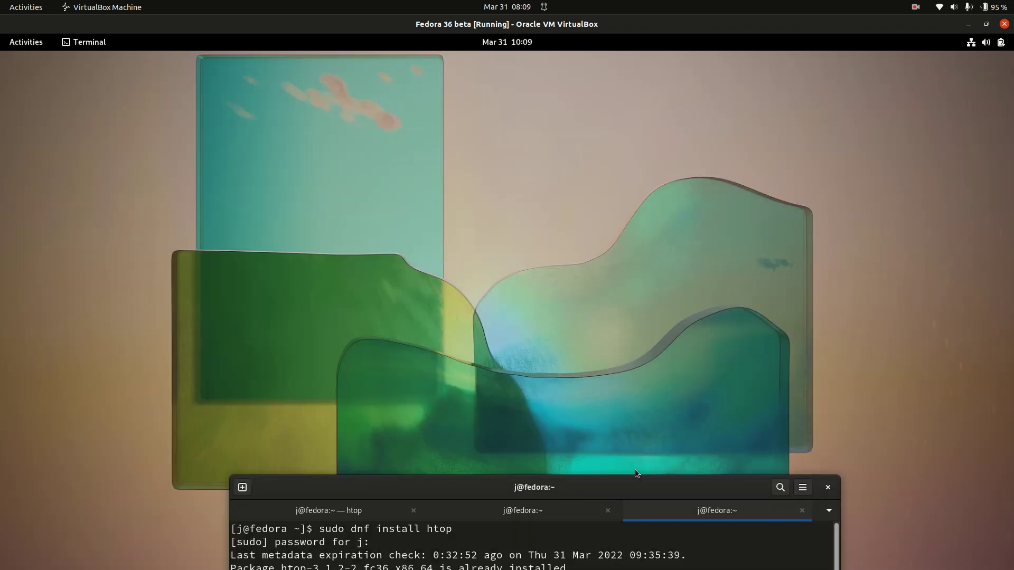
# Enlarge the terminal window and show the htop tab's process list and memory usage
pyautogui.moveTo(635, 473); pyautogui.dragTo(486, 175)
pyautogui.click(482, 158)
pyautogui.click(351, 179)
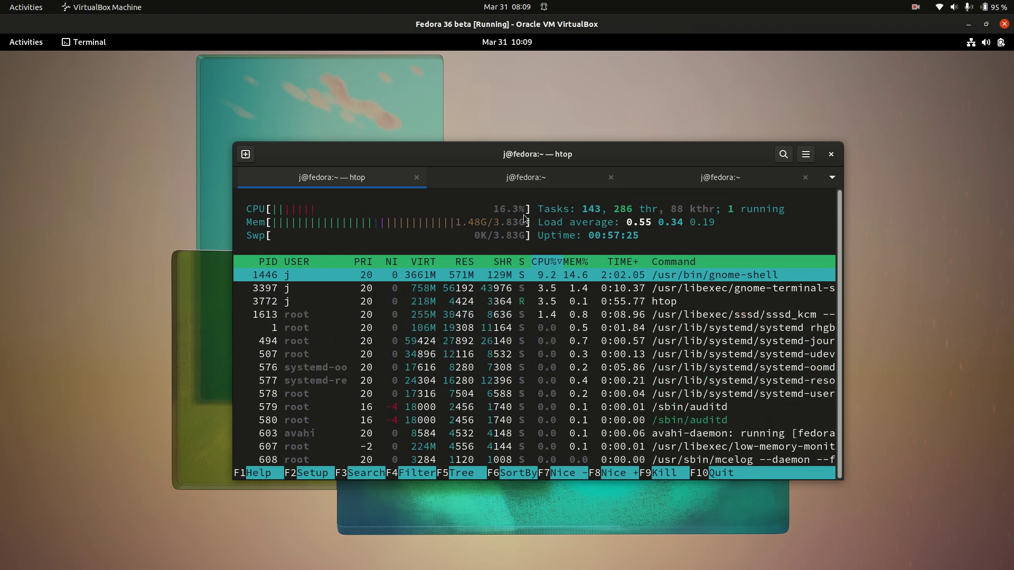
pyautogui.moveTo(559, 145); pyautogui.dragTo(496, 116)
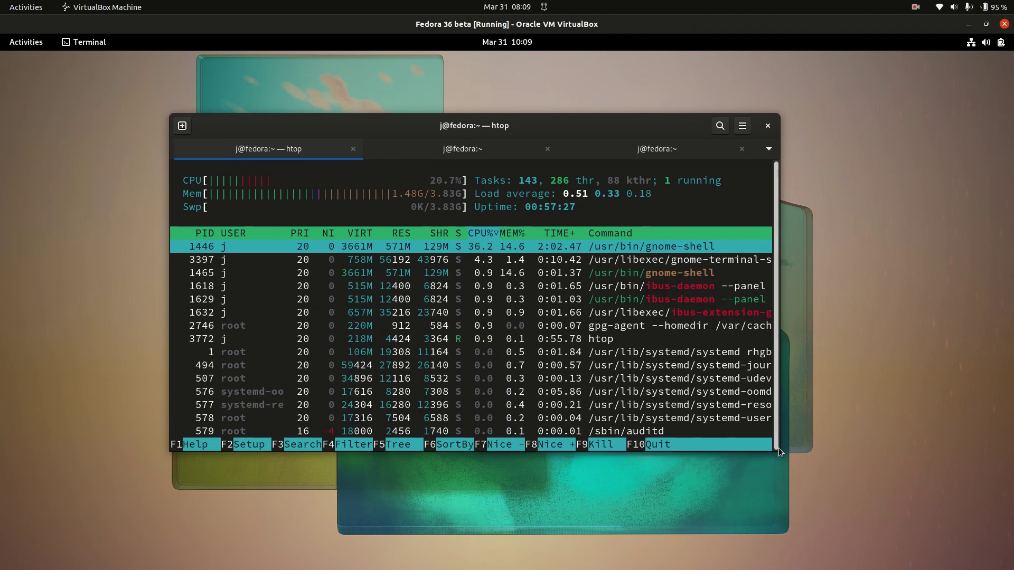
pyautogui.moveTo(779, 450); pyautogui.dragTo(849, 502)
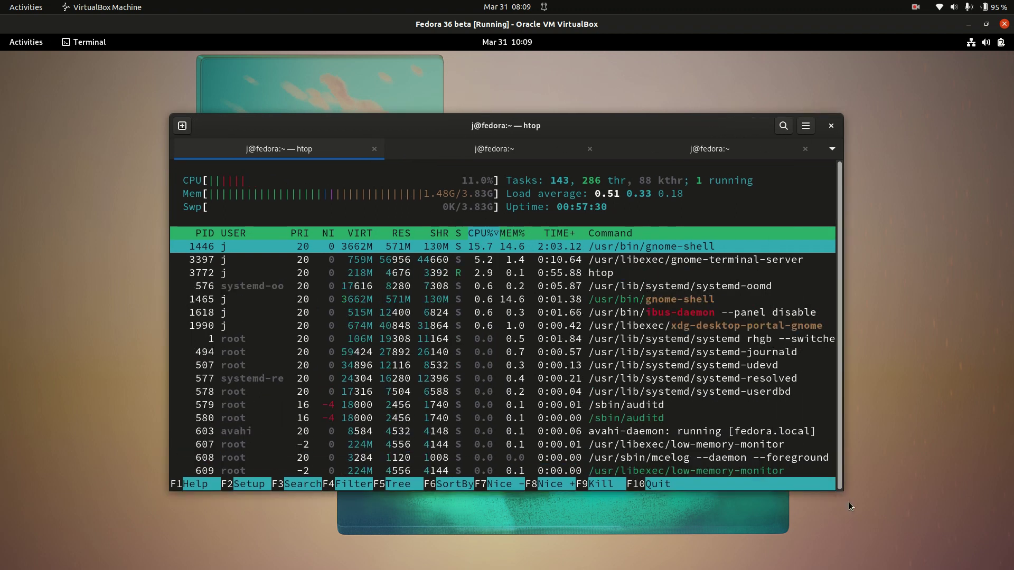
# Briefly open the Activities overview and return to the terminal
pyautogui.click(26, 42)
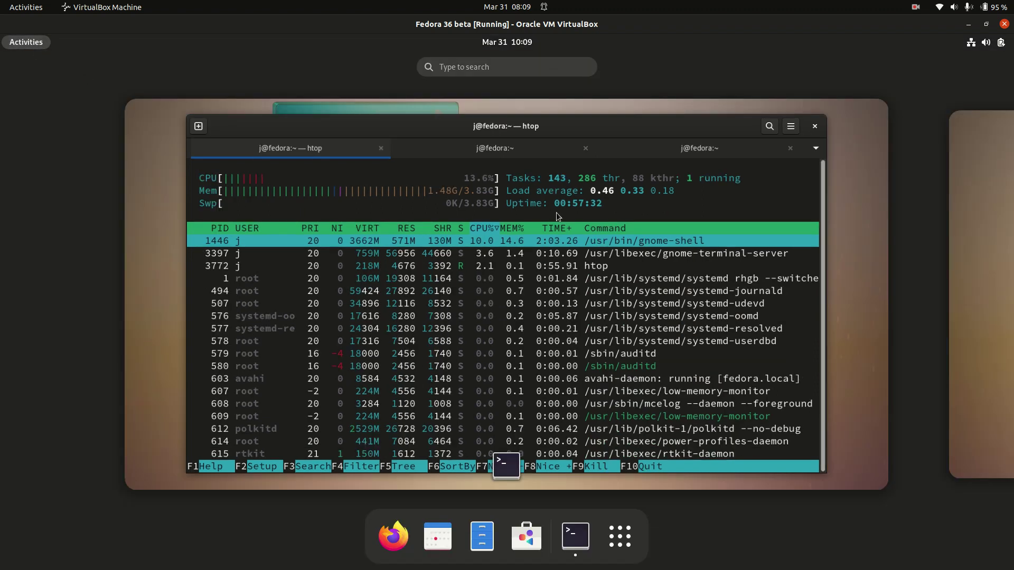
pyautogui.click(557, 212)
pyautogui.moveTo(584, 125); pyautogui.dragTo(565, 126)
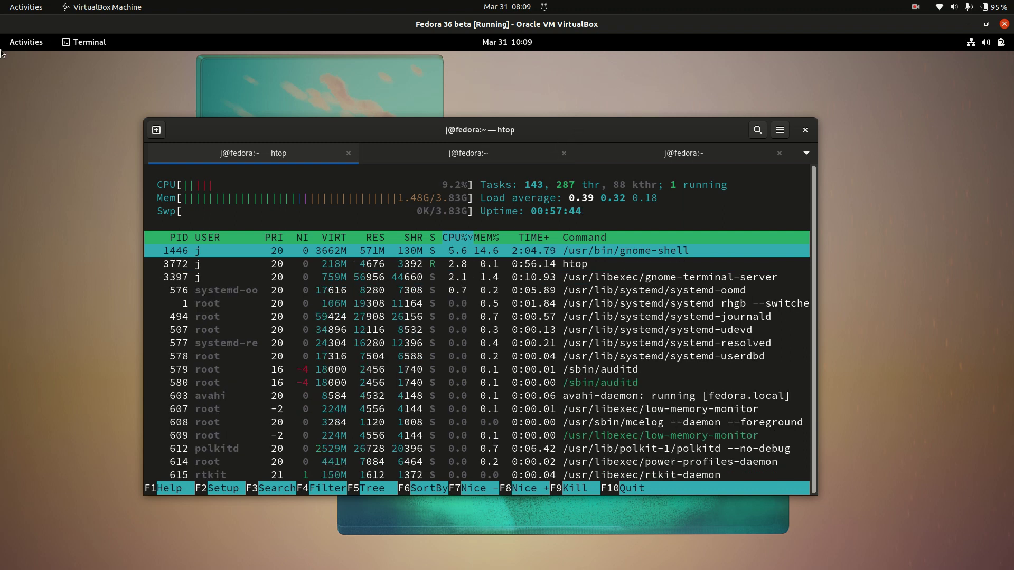
pyautogui.click(32, 42)
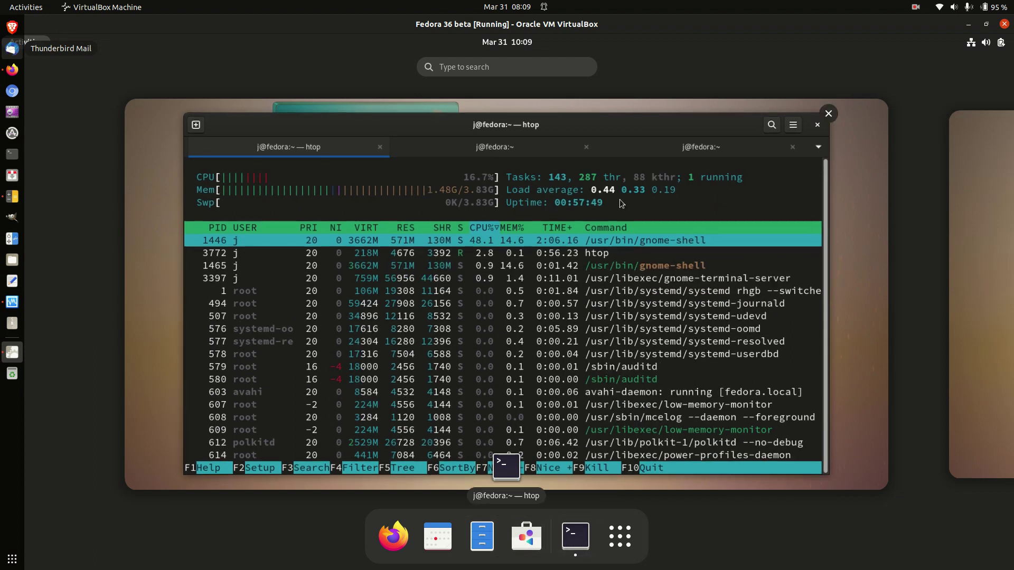
pyautogui.click(588, 302)
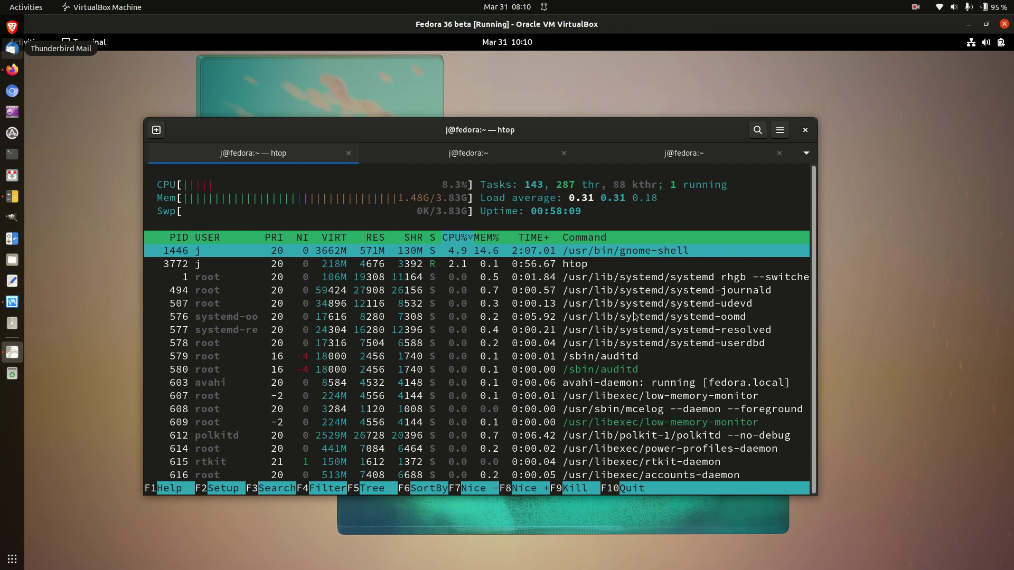
pyautogui.moveTo(511, 137); pyautogui.dragTo(504, 163)
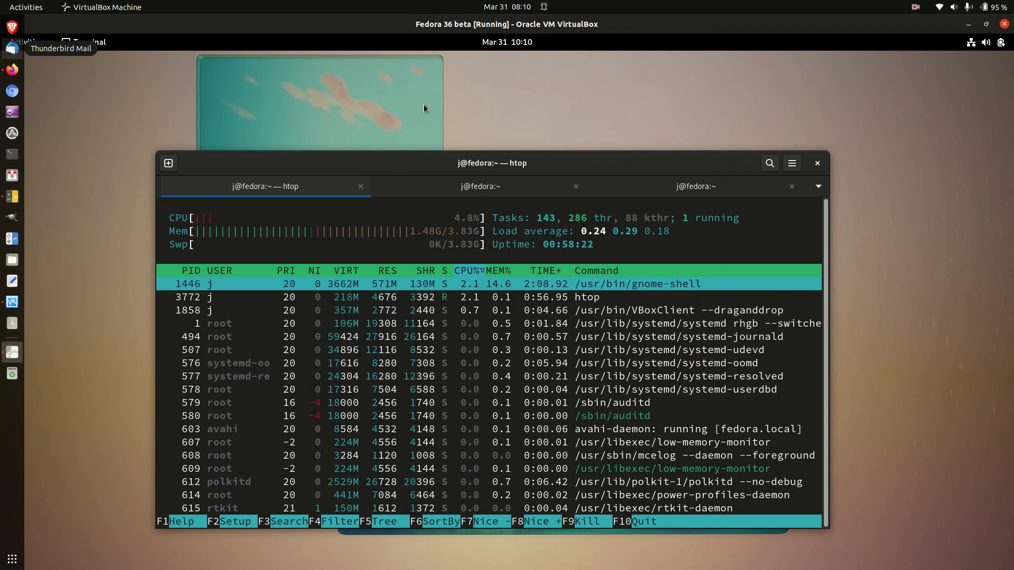
pyautogui.moveTo(432, 162); pyautogui.dragTo(473, 154)
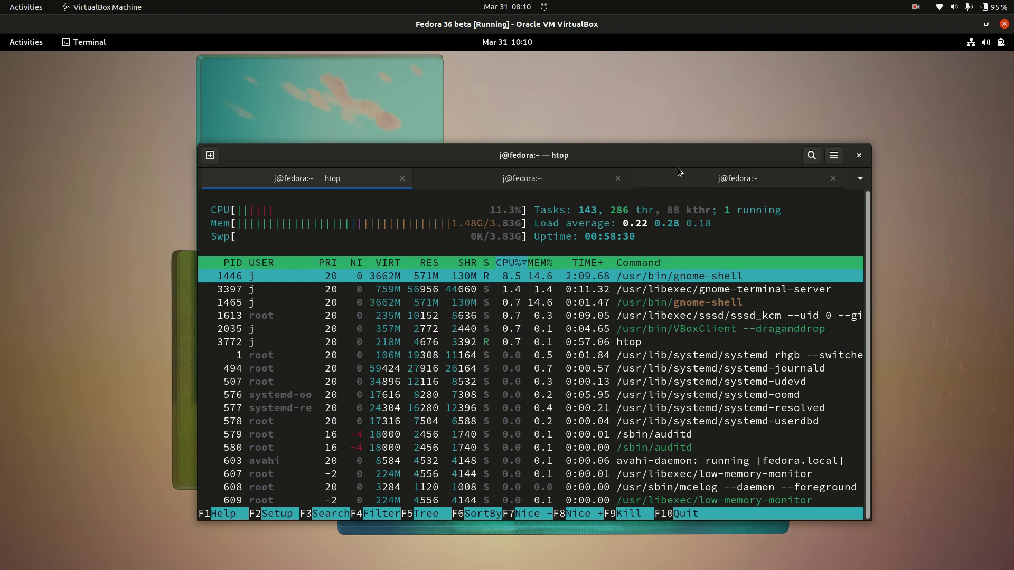
pyautogui.moveTo(677, 167); pyautogui.dragTo(622, 178)
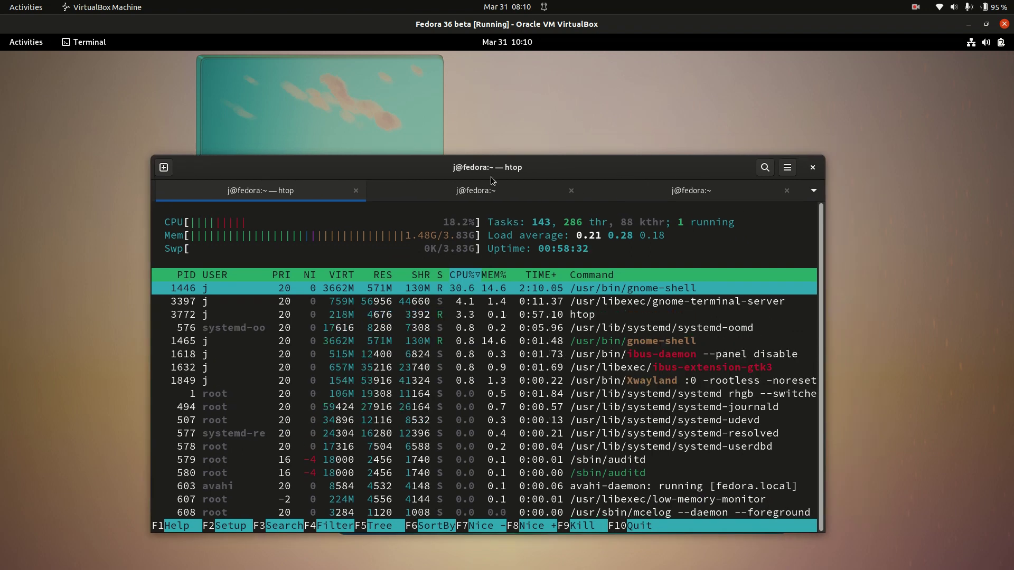